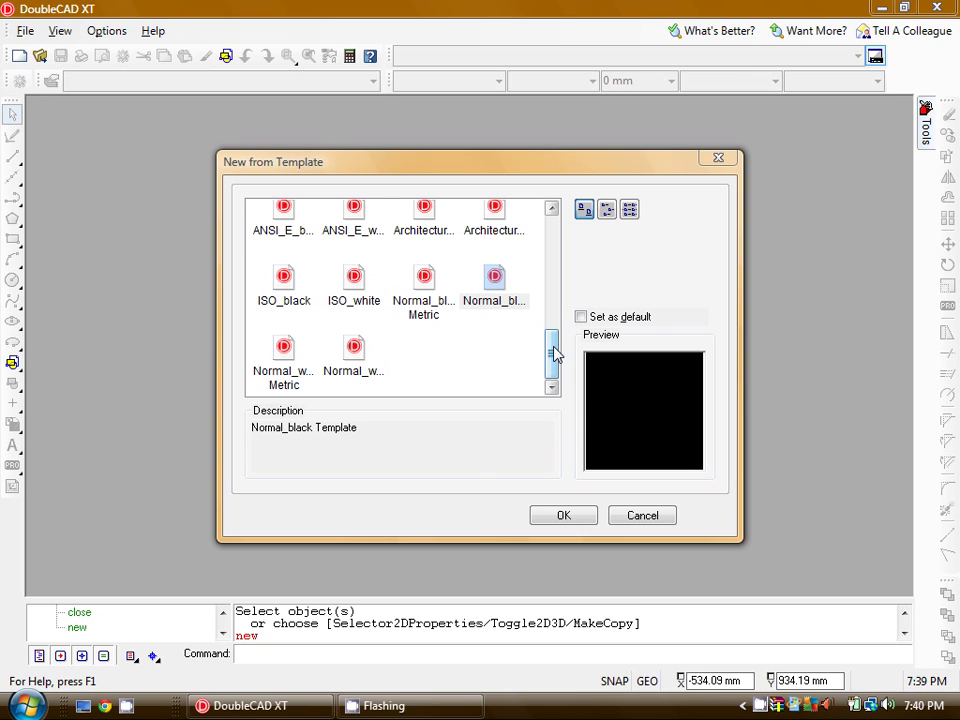
Step: Pick the Normal_black Metric template and create Drawing4 from it
click(434, 313)
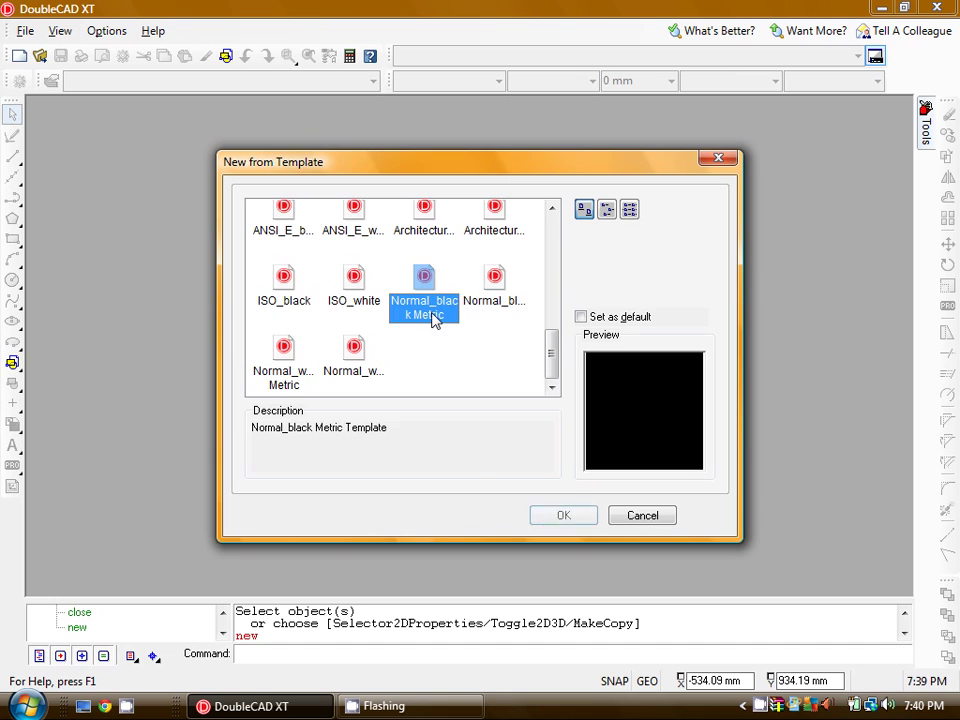
double_click(434, 316)
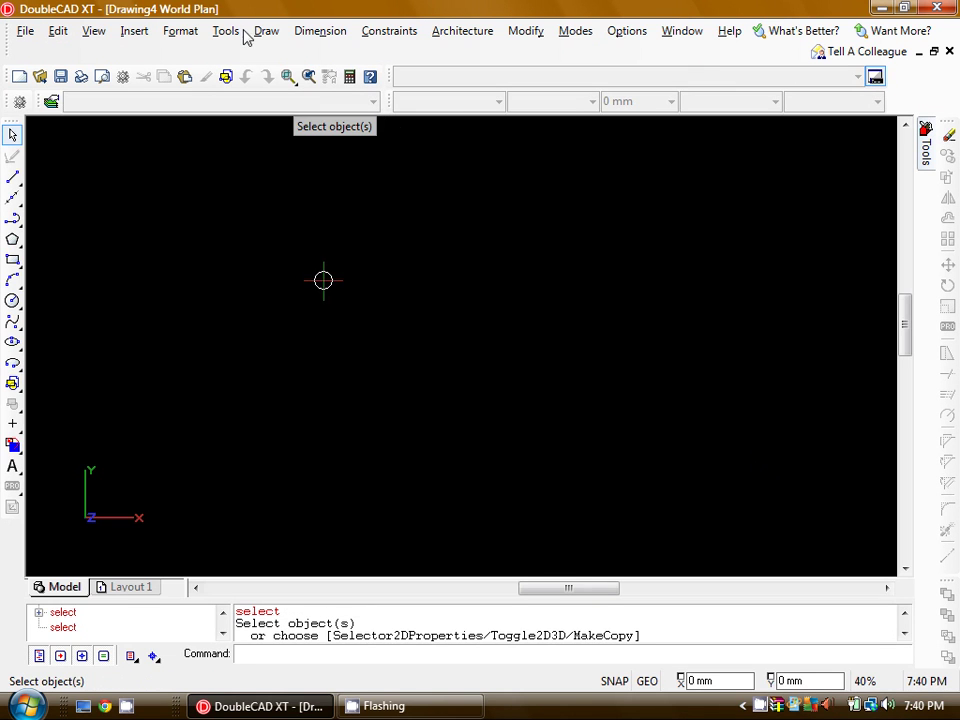
Step: Dock the Blocks palette from Tools > Palettes and select Block_0 and Large Title Metric
click(133, 32)
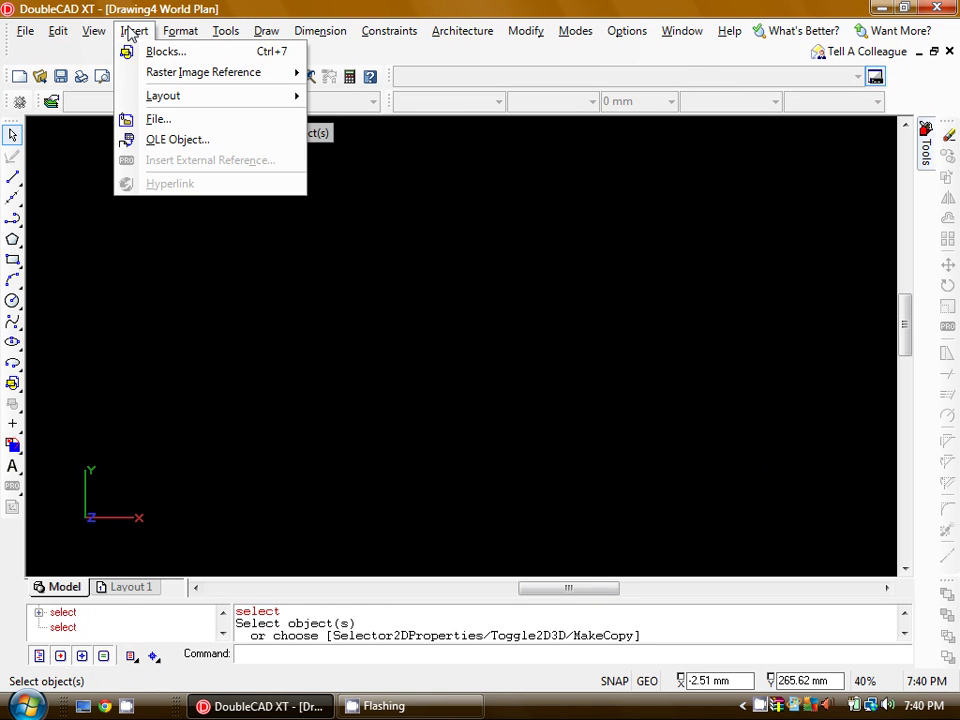
mouse_move(263, 36)
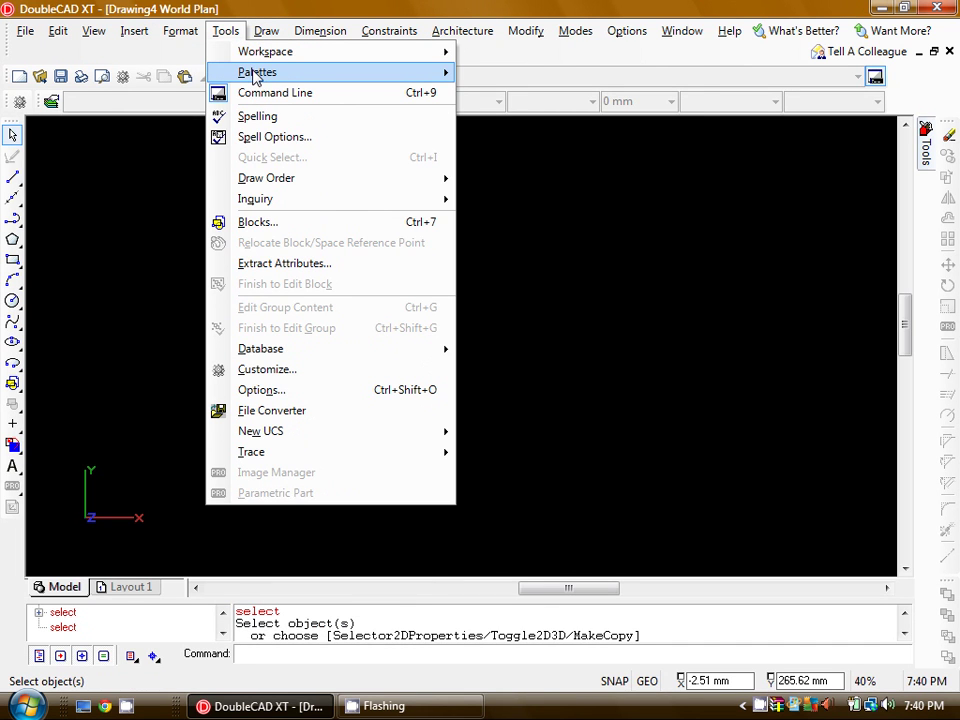
mouse_move(265, 72)
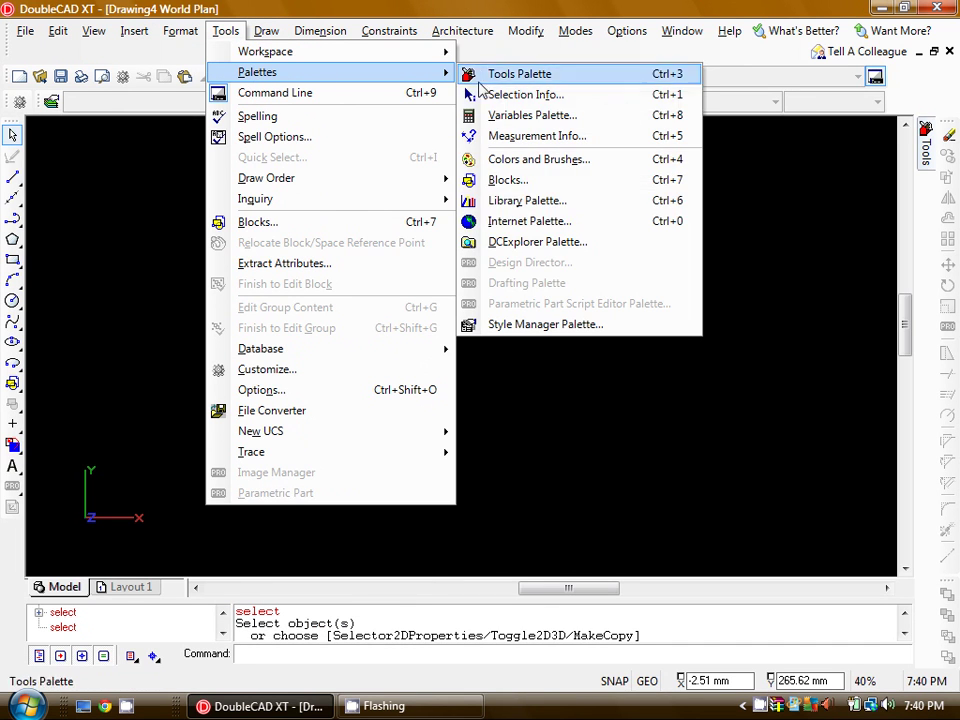
click(538, 190)
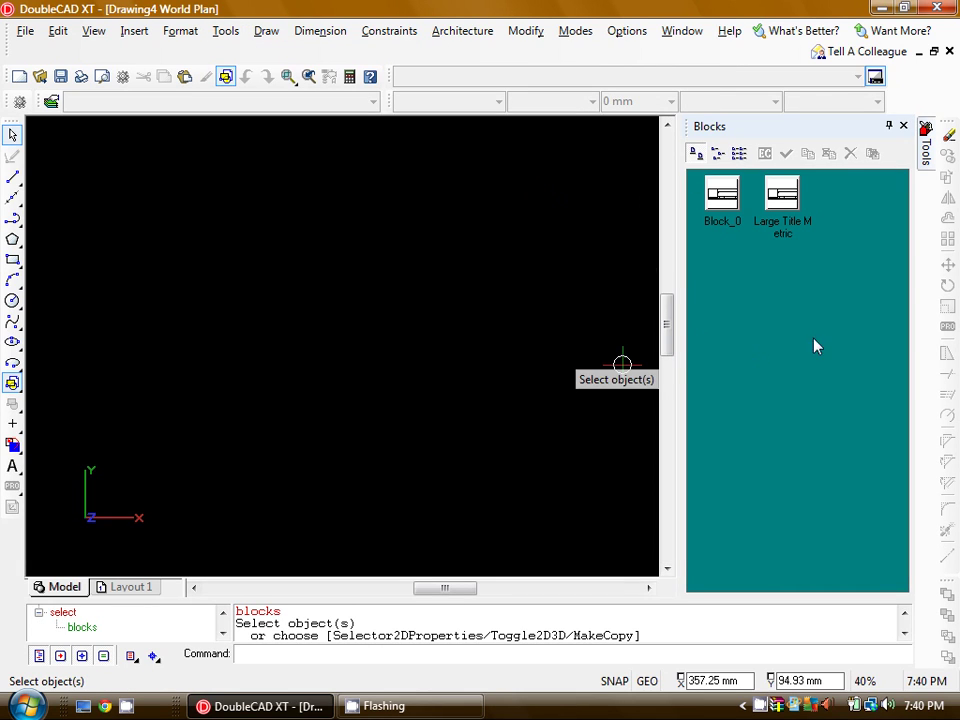
click(727, 208)
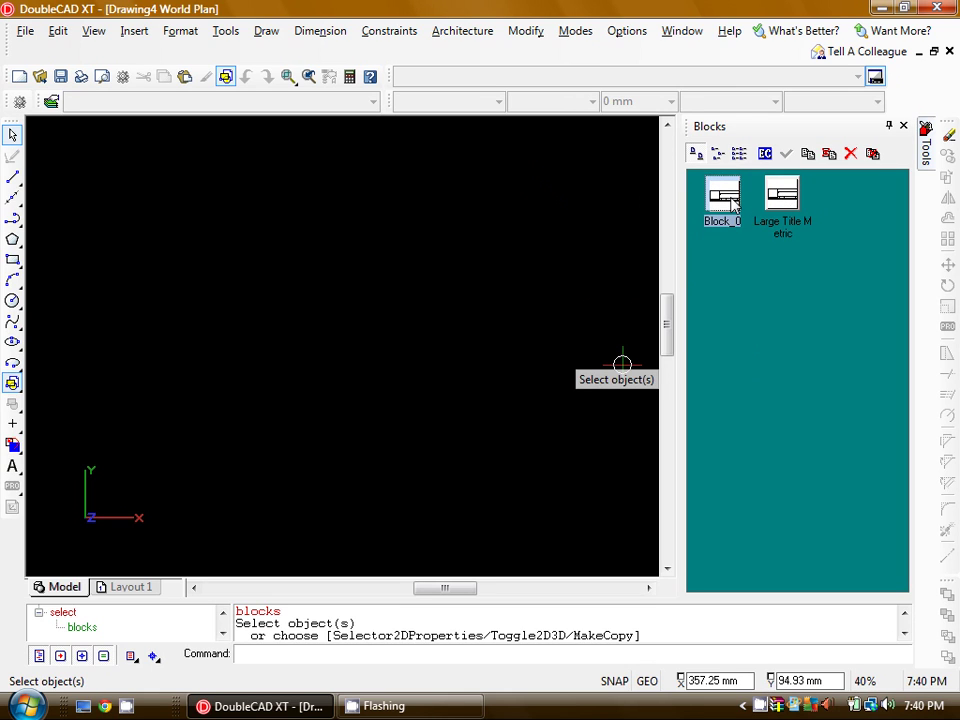
click(768, 205)
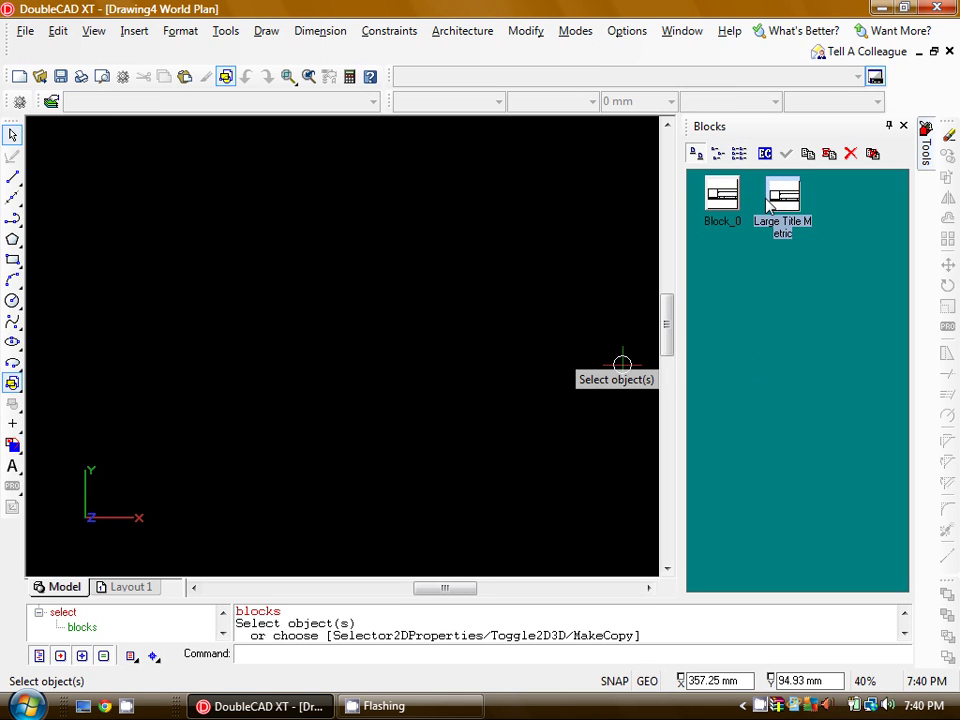
Step: Drop the Large Title Metric block onto the Layout 1 sheet, then return to Model space
click(131, 587)
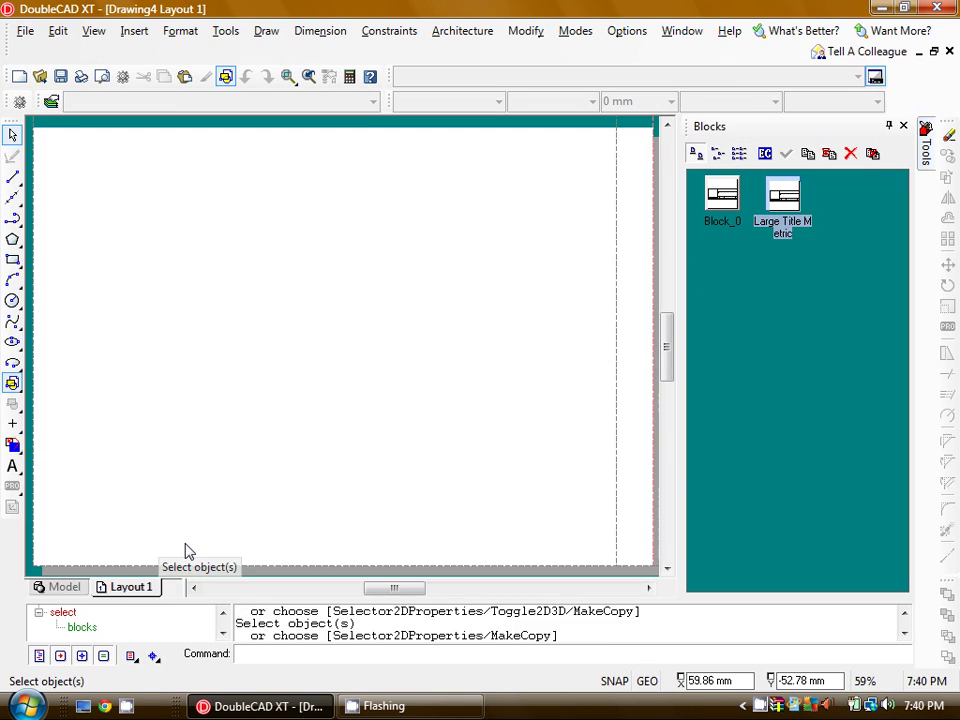
scroll(588, 367, down, 1)
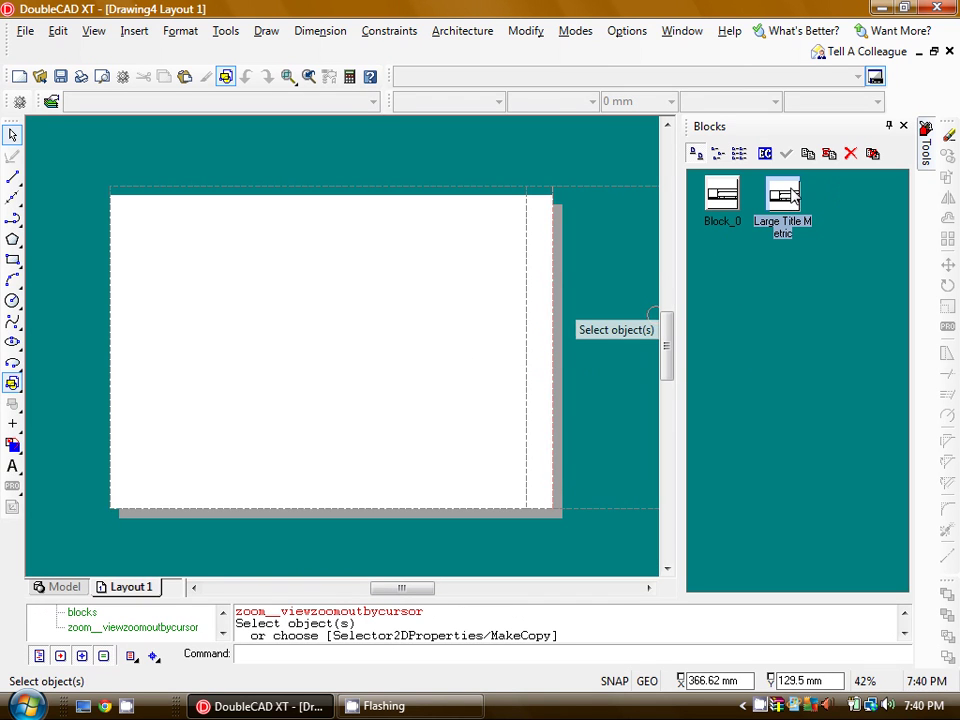
drag(790, 195, 401, 343)
scroll(407, 364, up, 3)
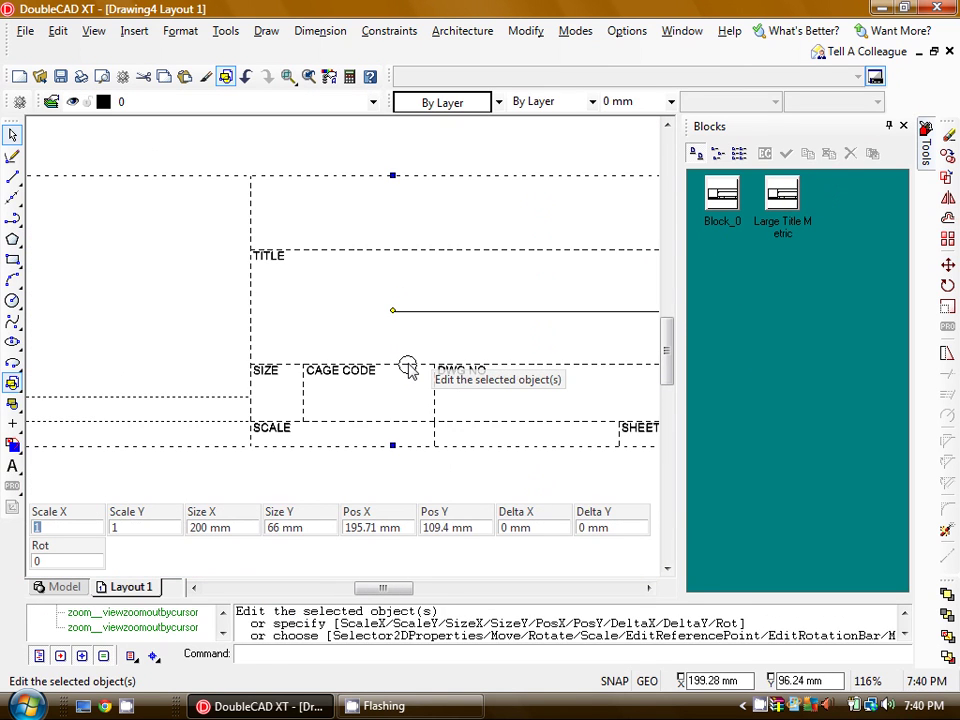
scroll(360, 309, down, 2)
key(Escape)
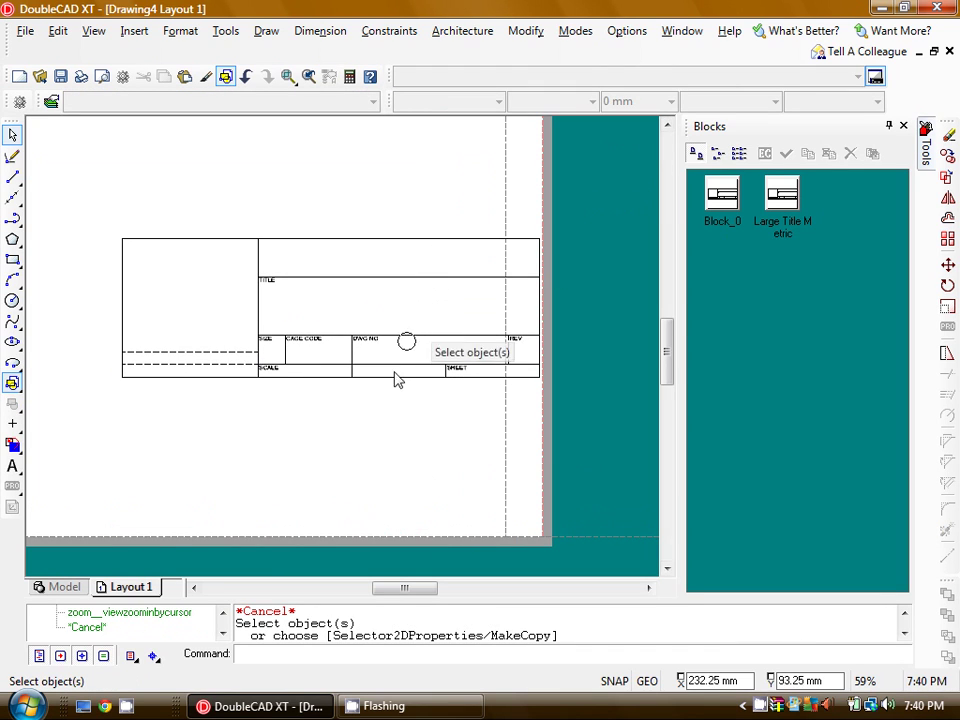
click(64, 587)
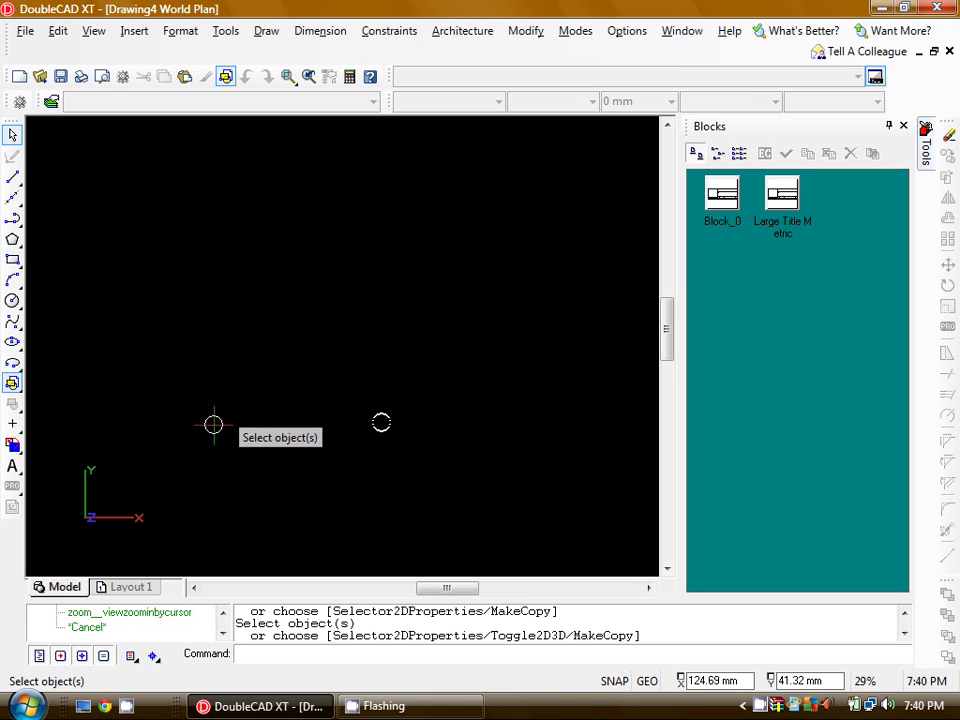
Step: Draw the large rectangular plate from its upper-left to lower-right corner
click(13, 259)
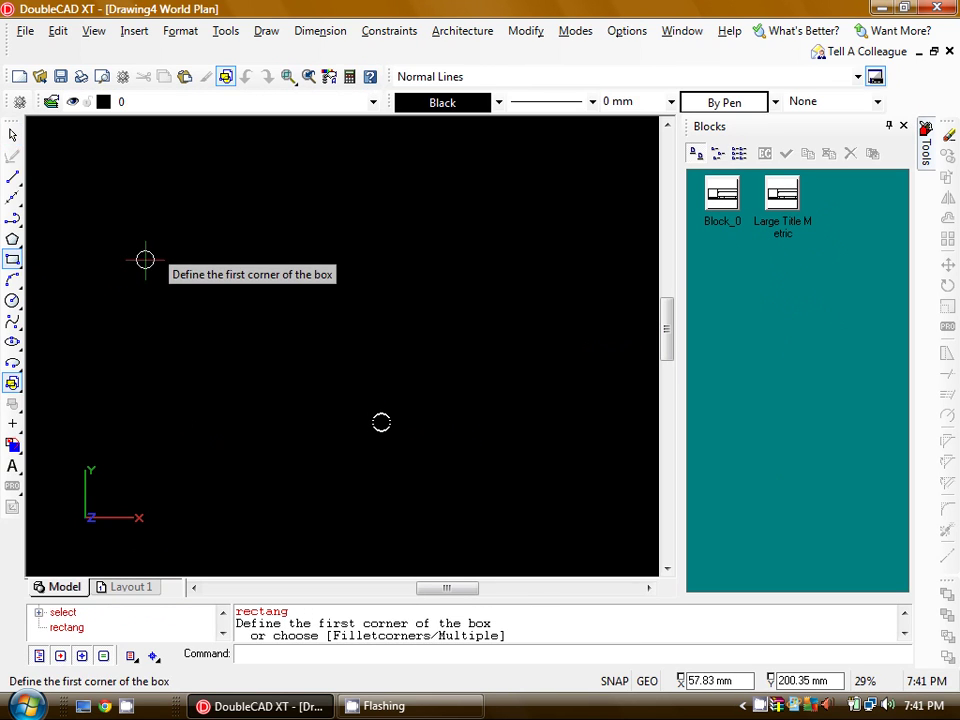
click(110, 202)
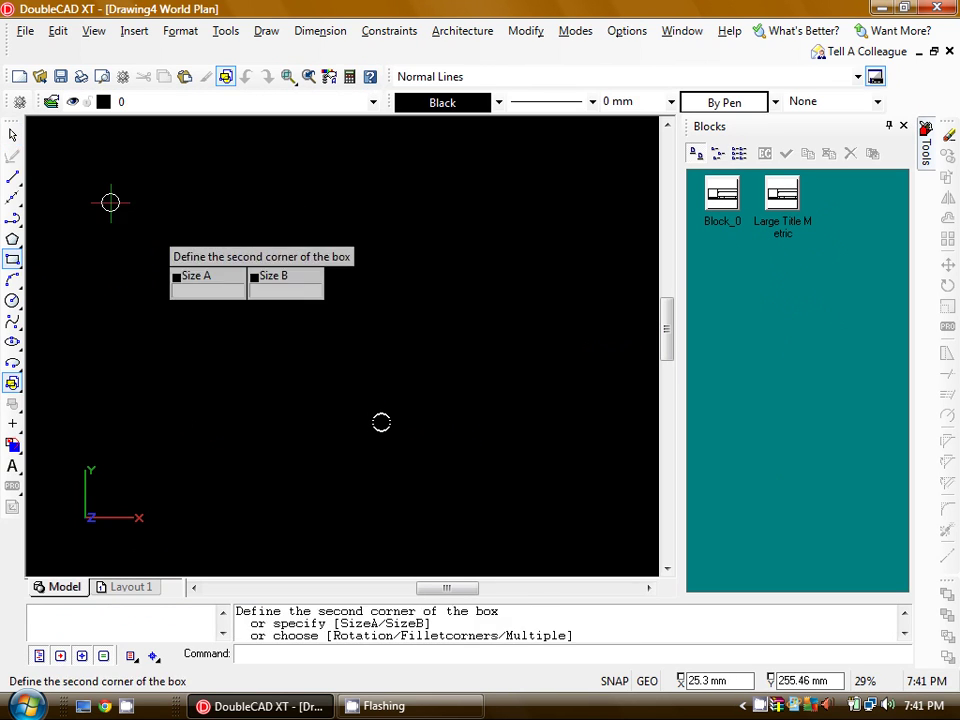
click(474, 500)
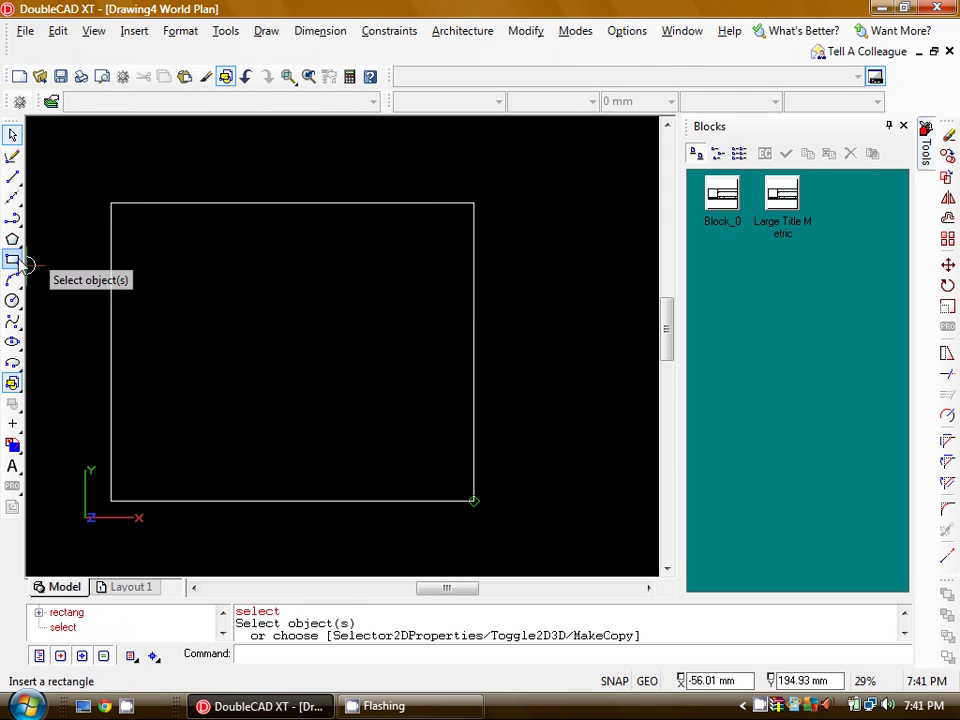
Step: Draw a 10 mm radius circle near the plate's top-left corner
click(12, 300)
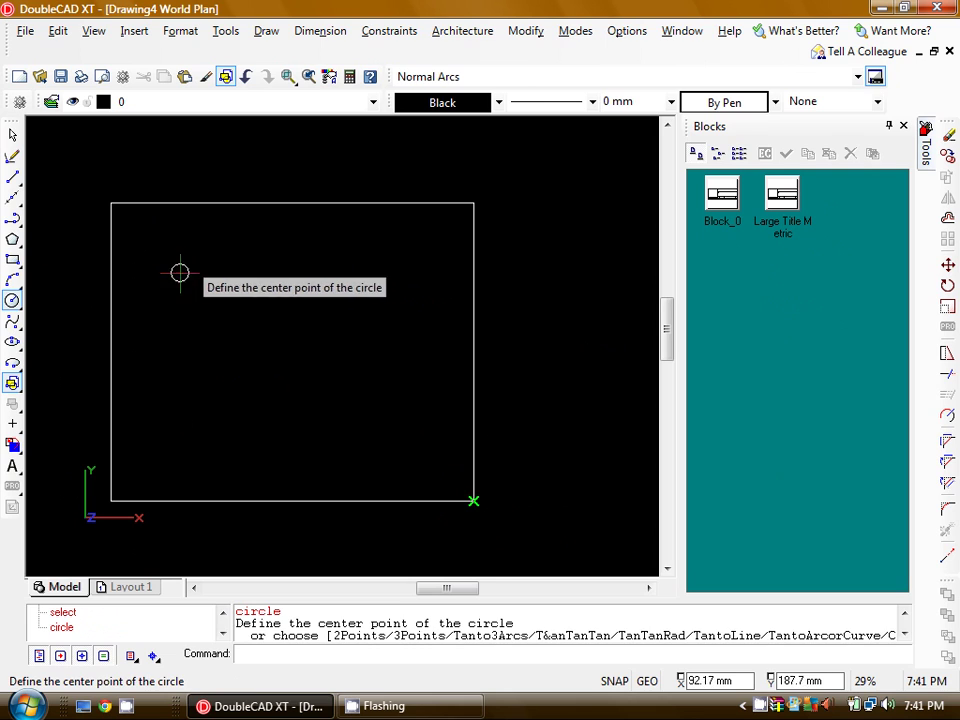
click(181, 272)
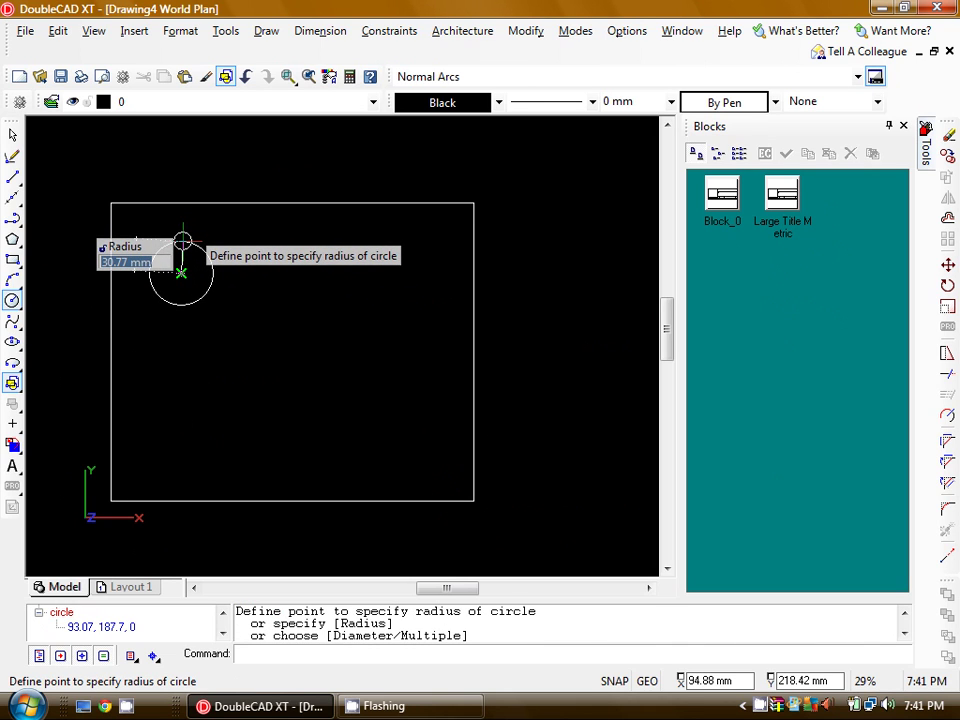
text(10)
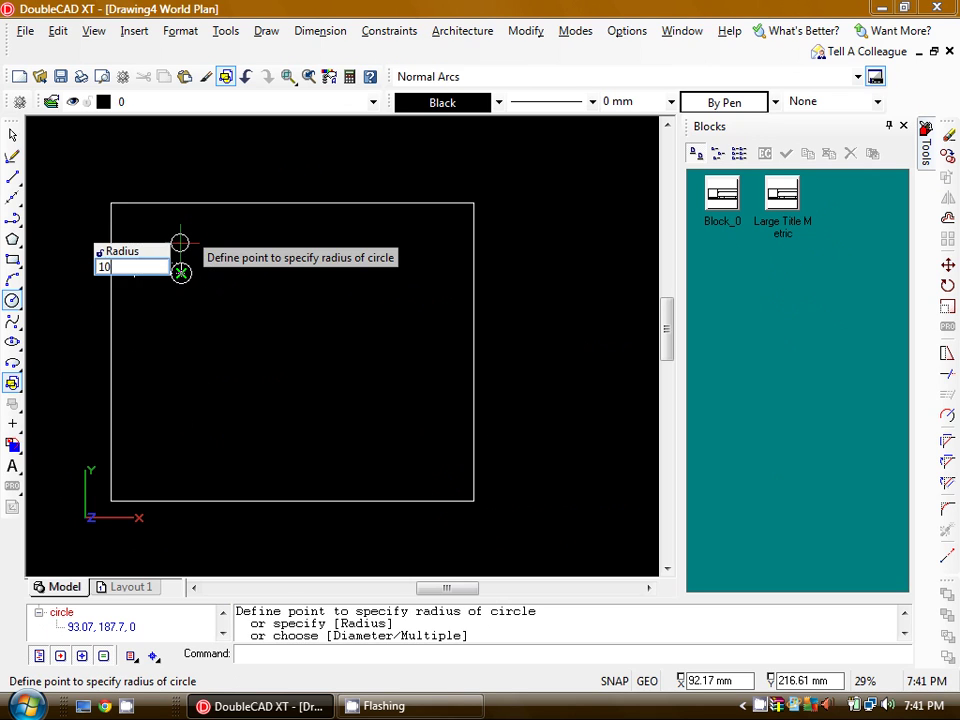
key(Return)
scroll(210, 285, up, 3)
scroll(388, 362, down, 1)
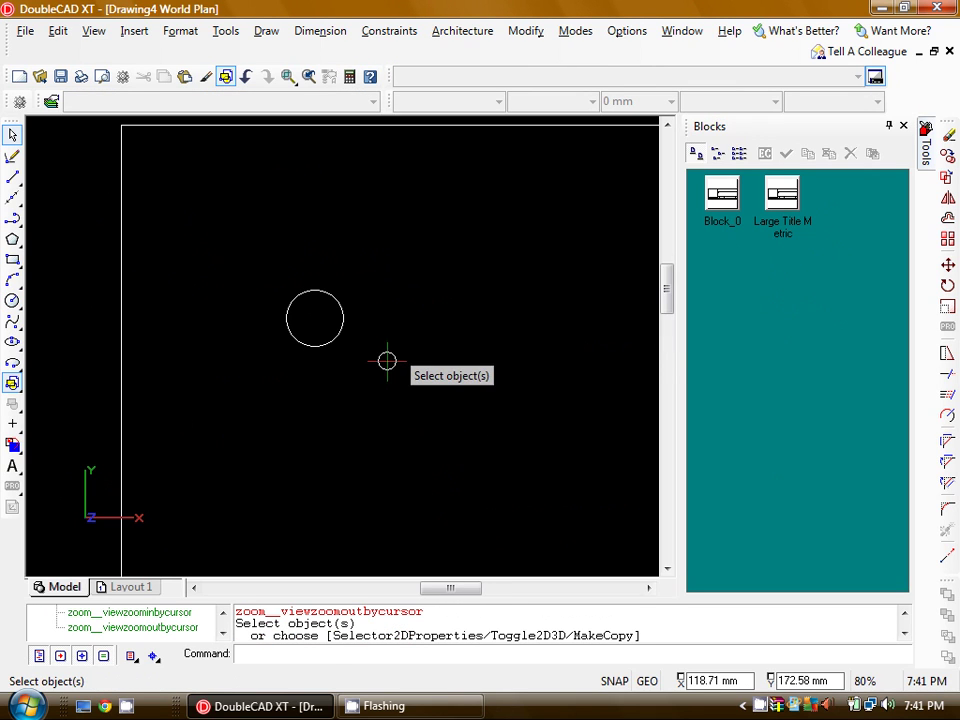
Step: Place a cross-style point marker at the circle's centre
click(16, 428)
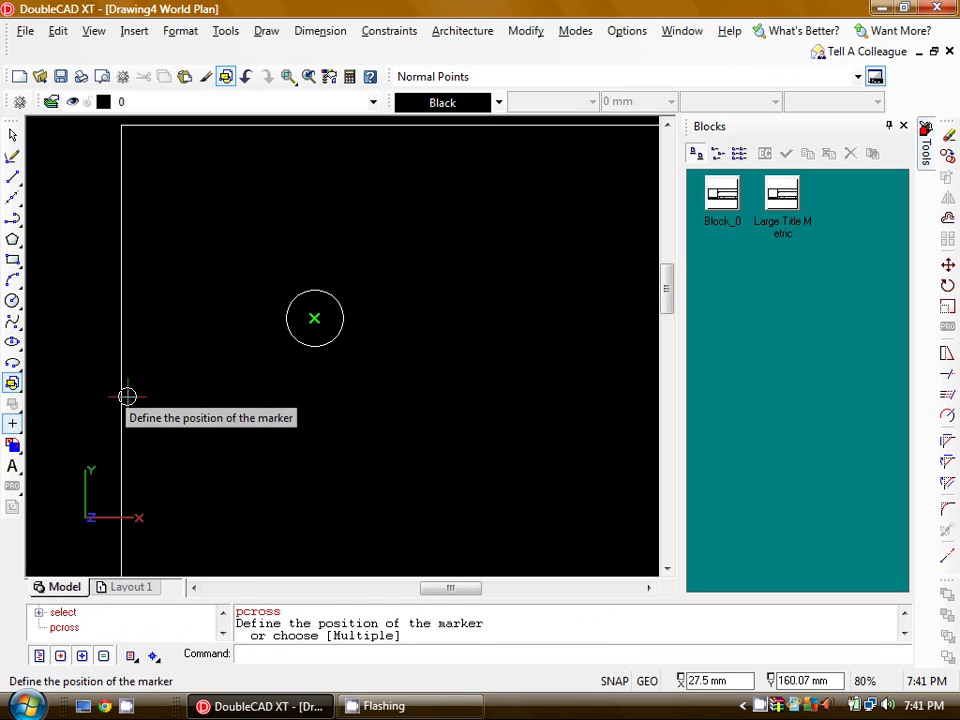
click(14, 428)
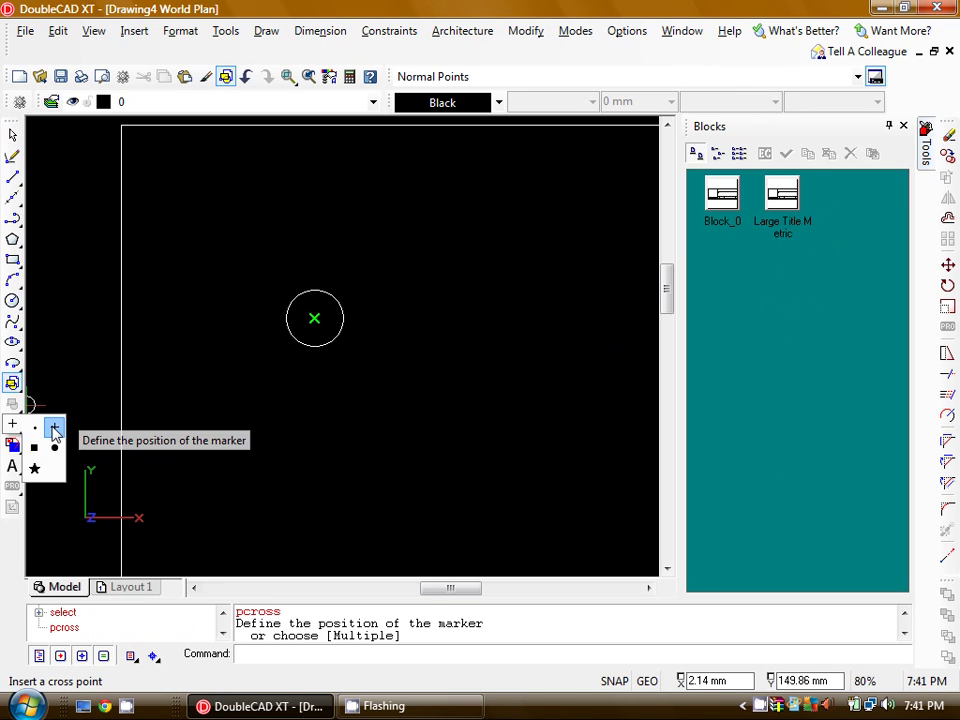
click(54, 430)
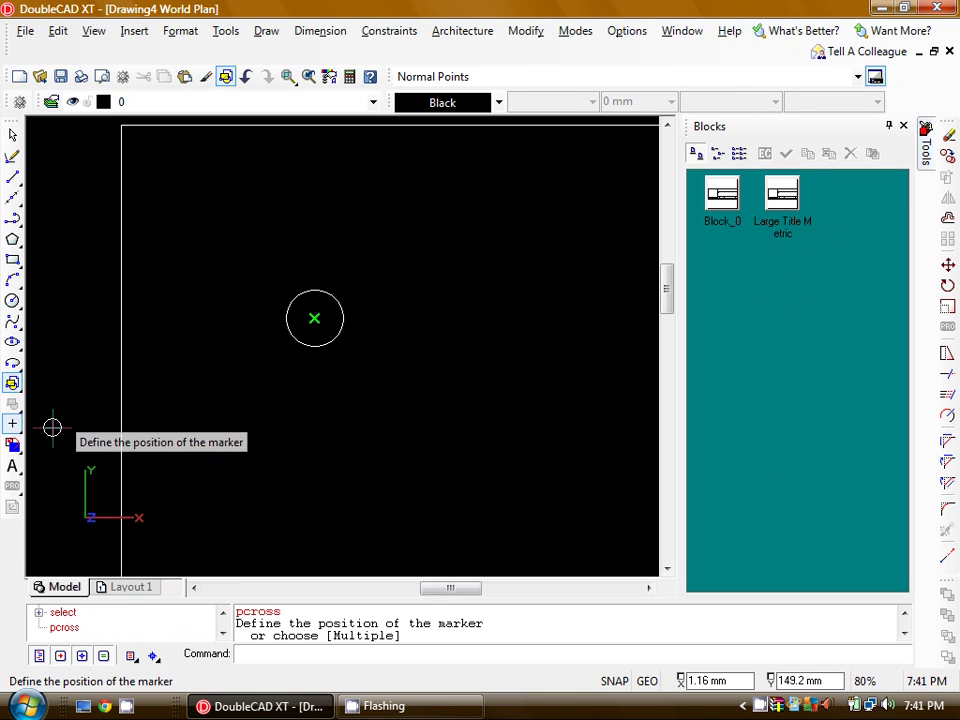
click(298, 331)
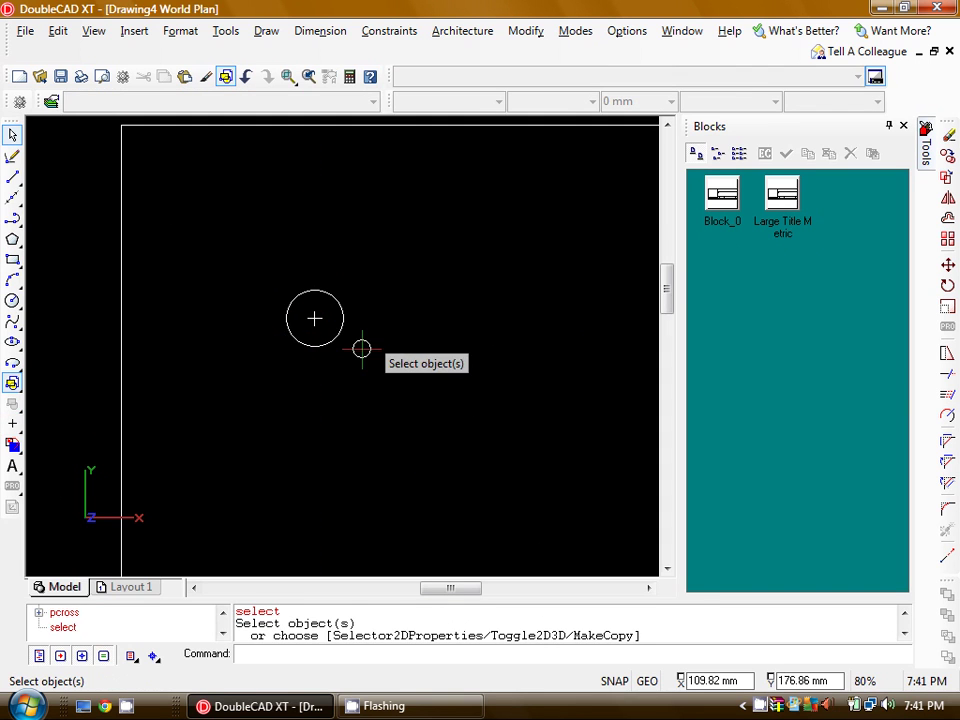
scroll(360, 345, up, 2)
Step: Set the centre marker's point size to 25 in its properties
double_click(247, 272)
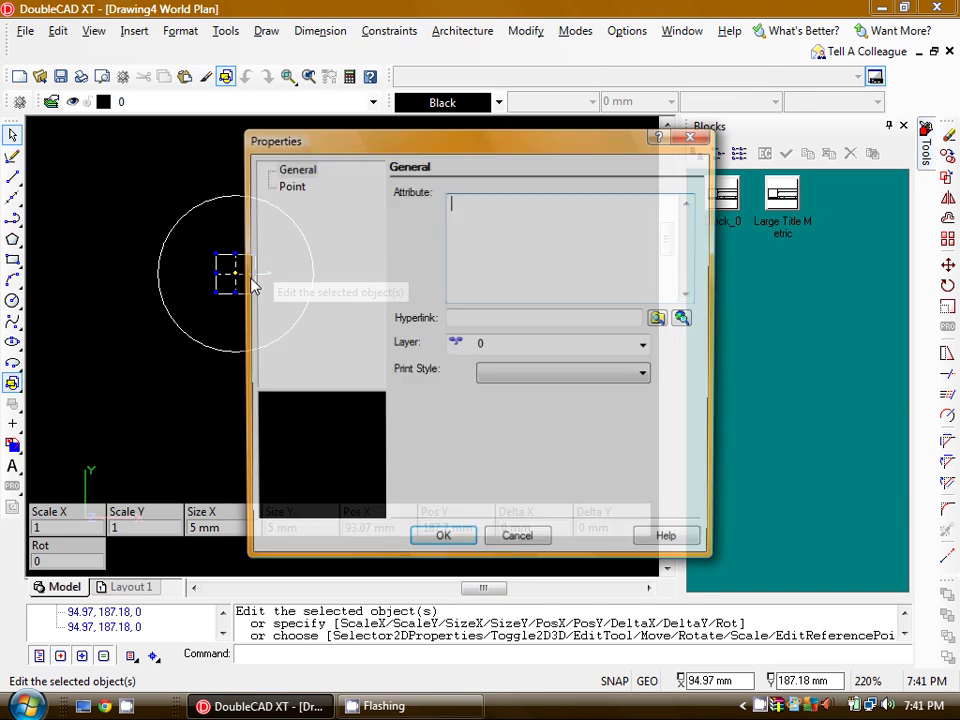
click(298, 188)
drag(534, 418, 396, 426)
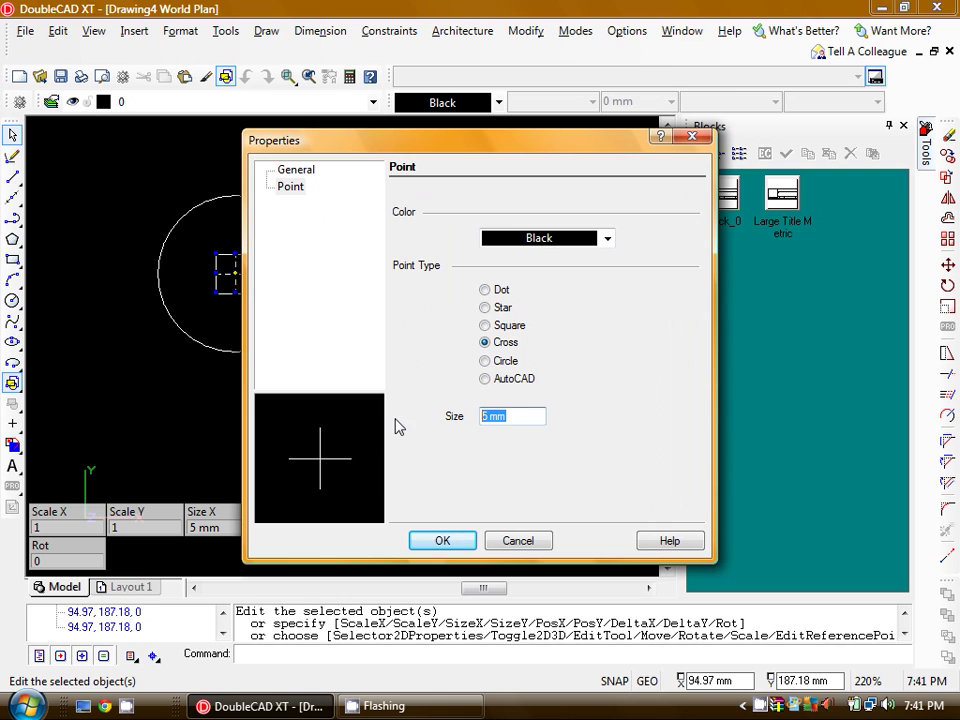
text(25)
key(Return)
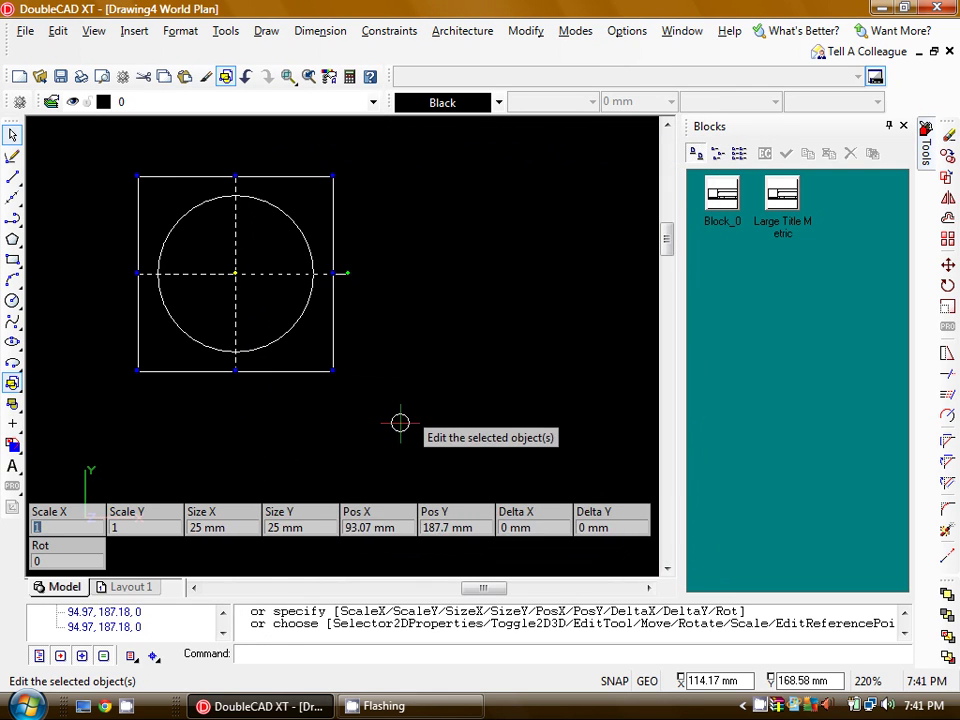
key(Escape)
scroll(313, 286, down, 2)
Step: Window-select the circle and its cross marker and start the BLOCK command
scroll(251, 349, down, 2)
scroll(214, 283, up, 1)
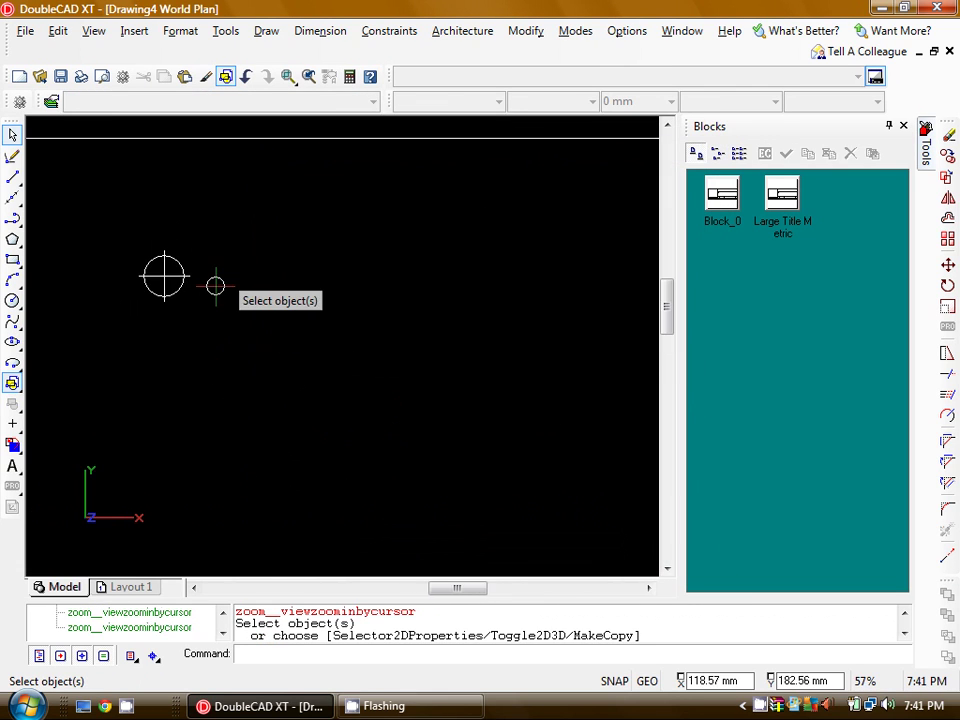
middle_drag(206, 300, 232, 239)
scroll(230, 245, down, 1)
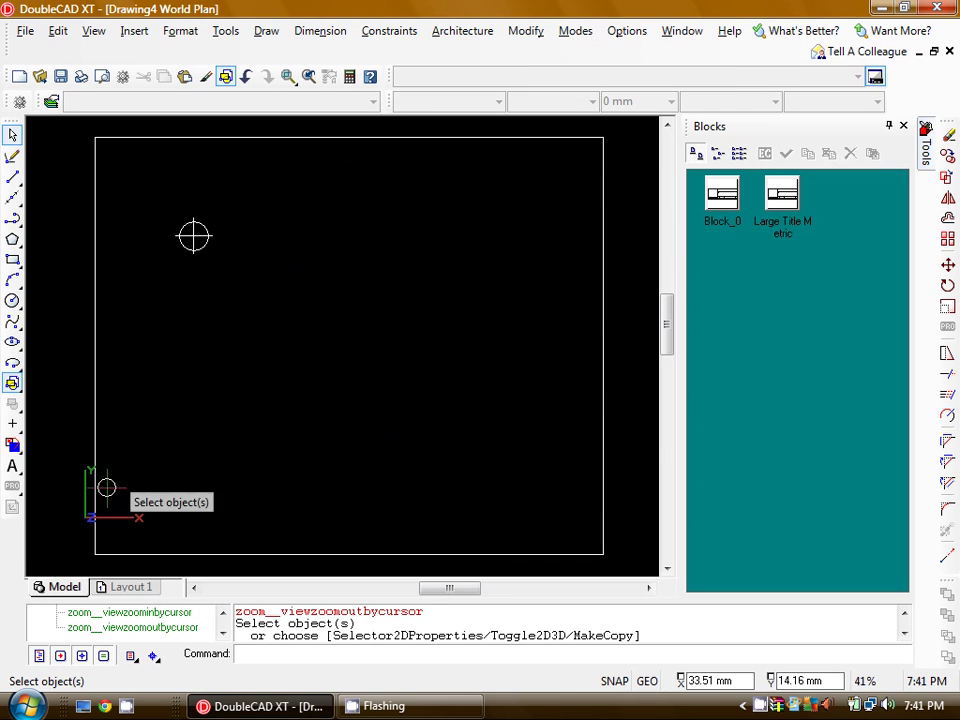
scroll(213, 249, up, 1)
scroll(213, 249, up, 2)
click(234, 289)
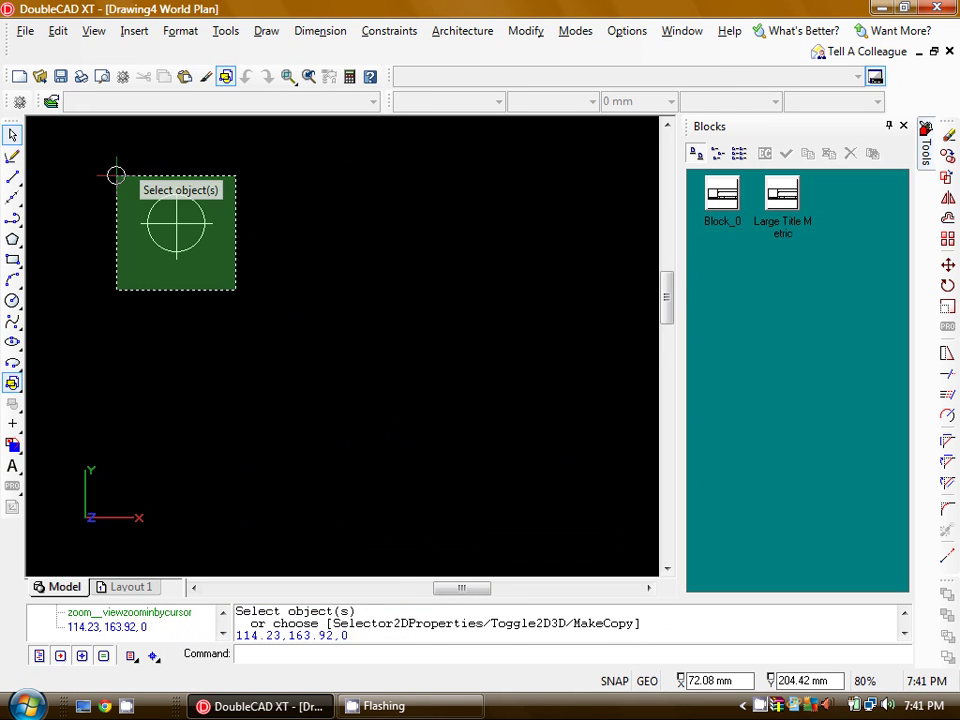
click(115, 151)
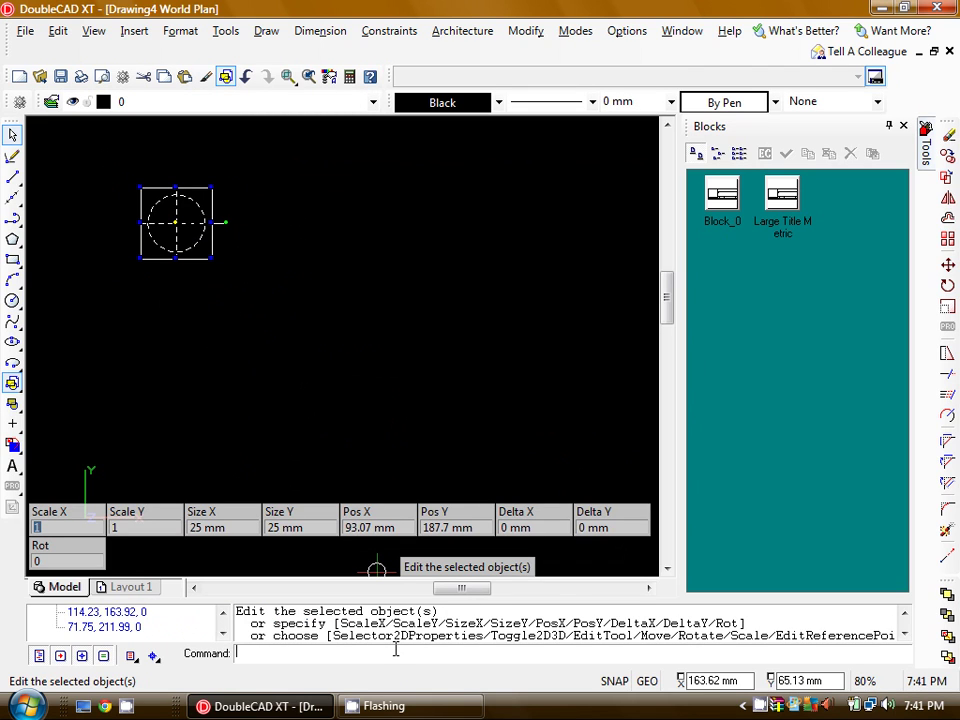
key(Return)
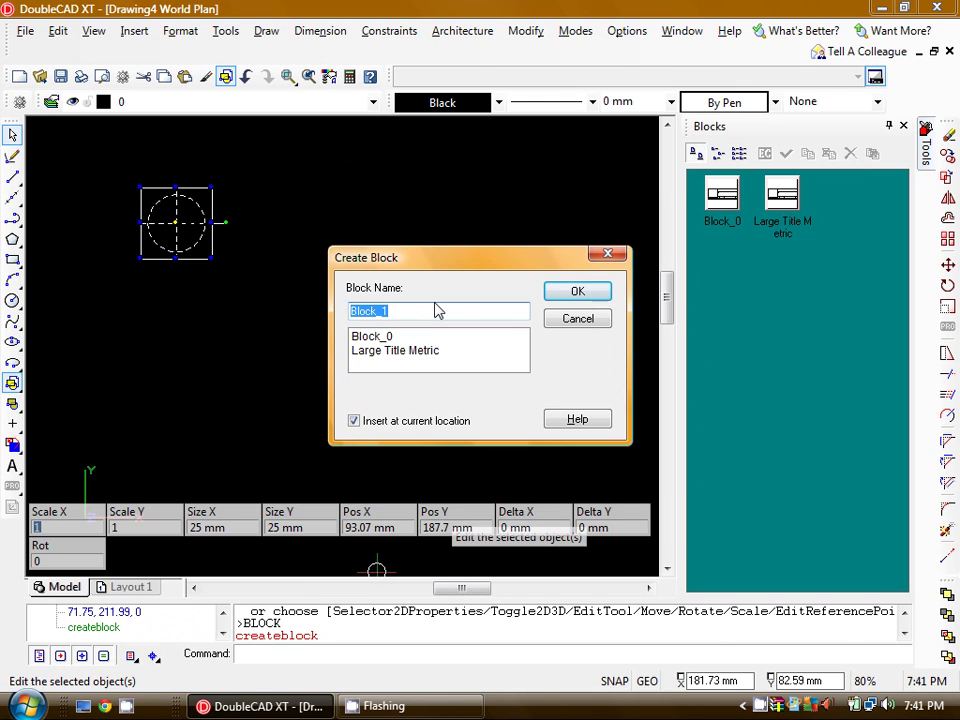
Step: Name the new block BOLT_HOLE and confirm its creation
text(BOLT HOLE)
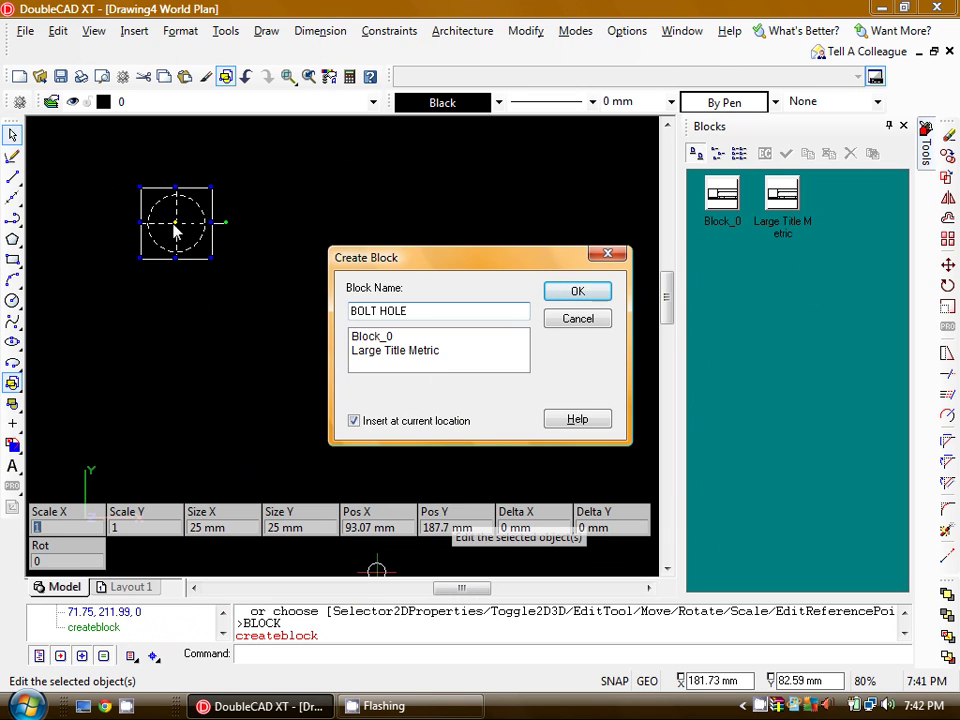
click(601, 293)
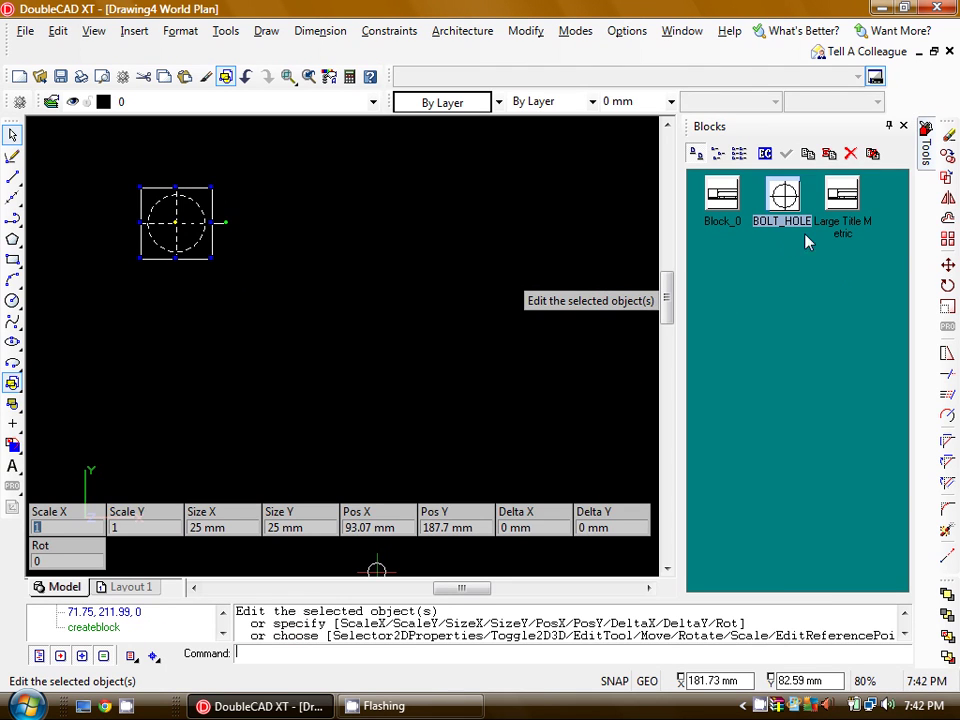
Step: Drag BOLT_HOLE copies from the palette onto the plate's upper-right, lower-right and lower-left corners
scroll(227, 324, down, 5)
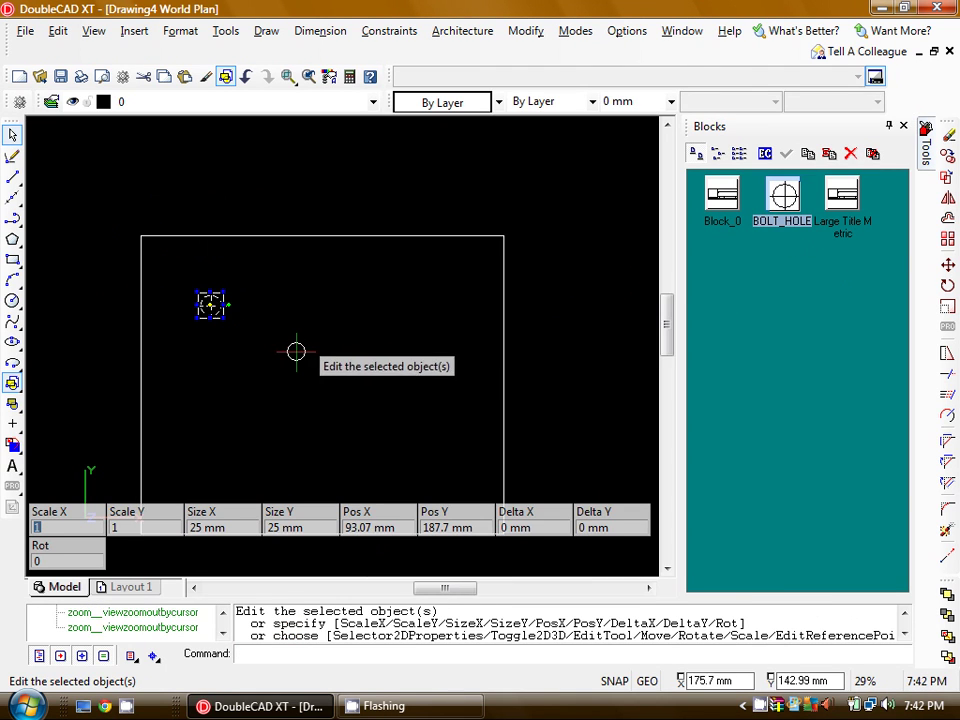
key(Escape)
drag(795, 205, 405, 269)
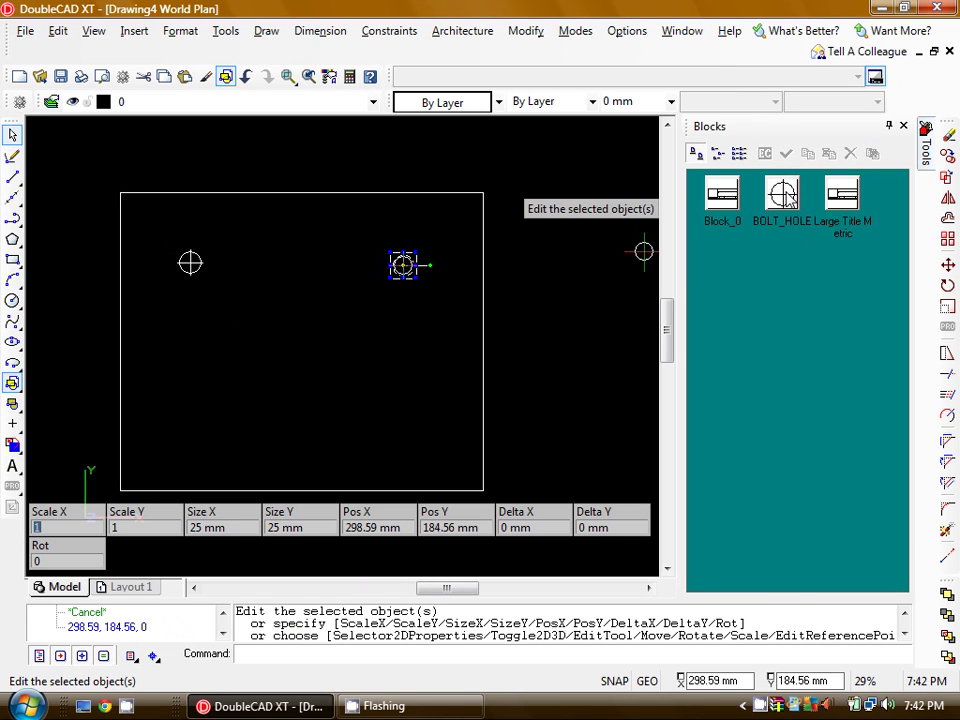
drag(790, 200, 398, 437)
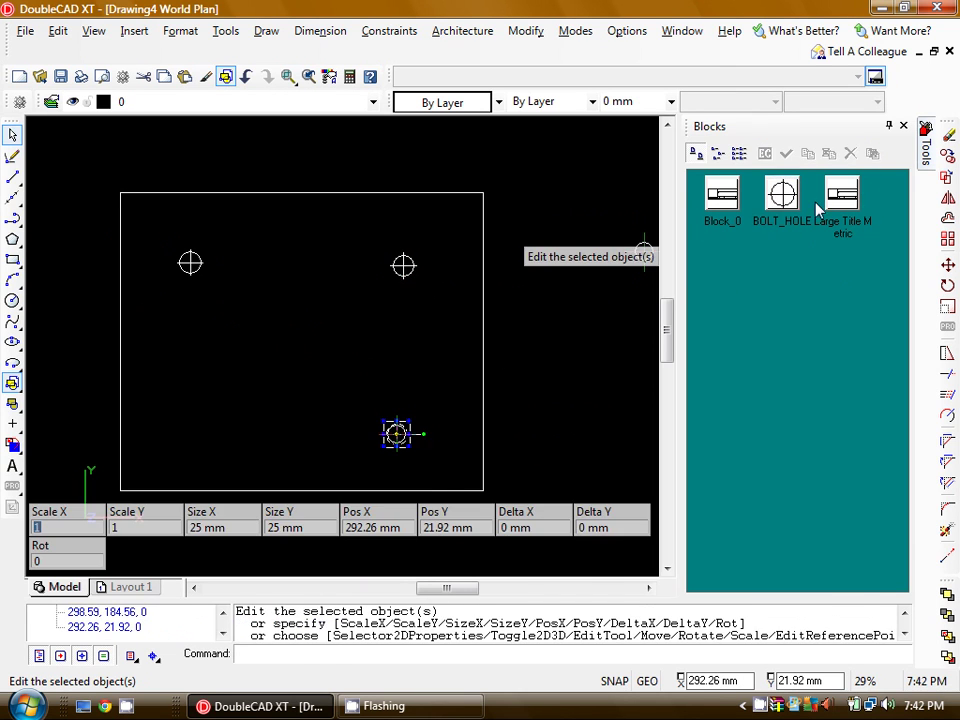
drag(812, 206, 183, 414)
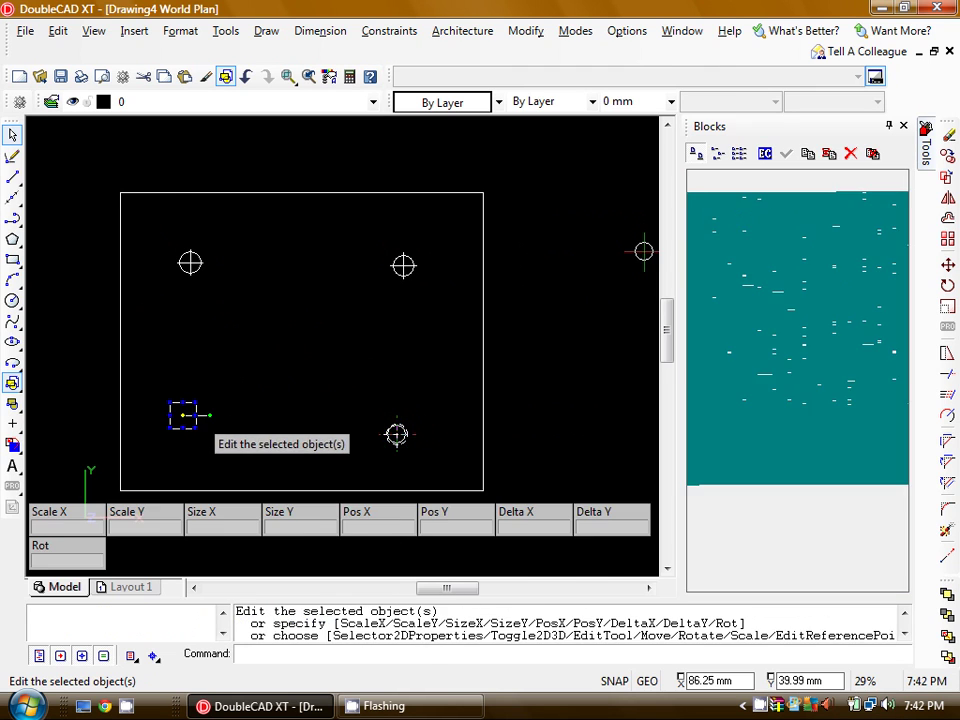
Step: Finish the last dropped hole and select the top-left holes to check their positions
scroll(195, 306, up, 2)
key(Escape)
click(197, 237)
click(197, 237)
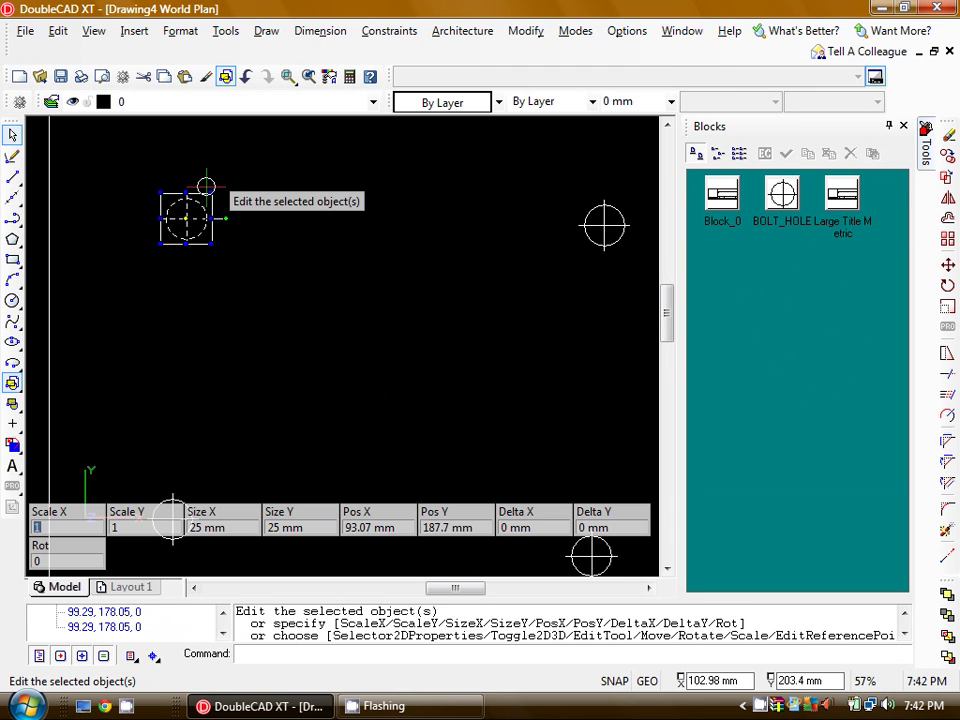
scroll(195, 210, up, 4)
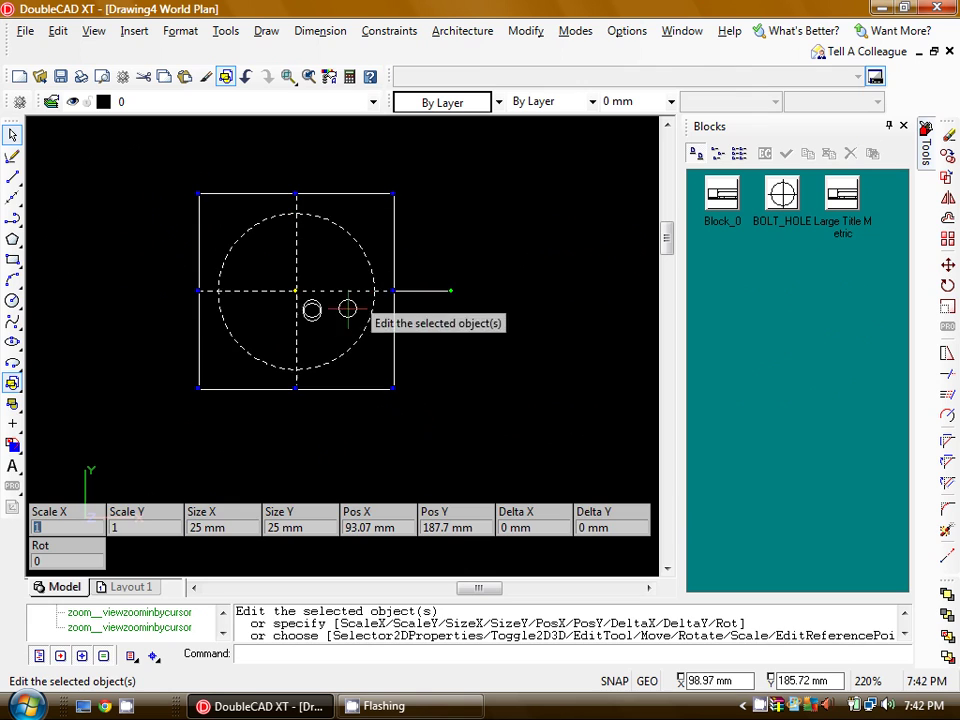
key(Escape)
click(316, 254)
click(163, 250)
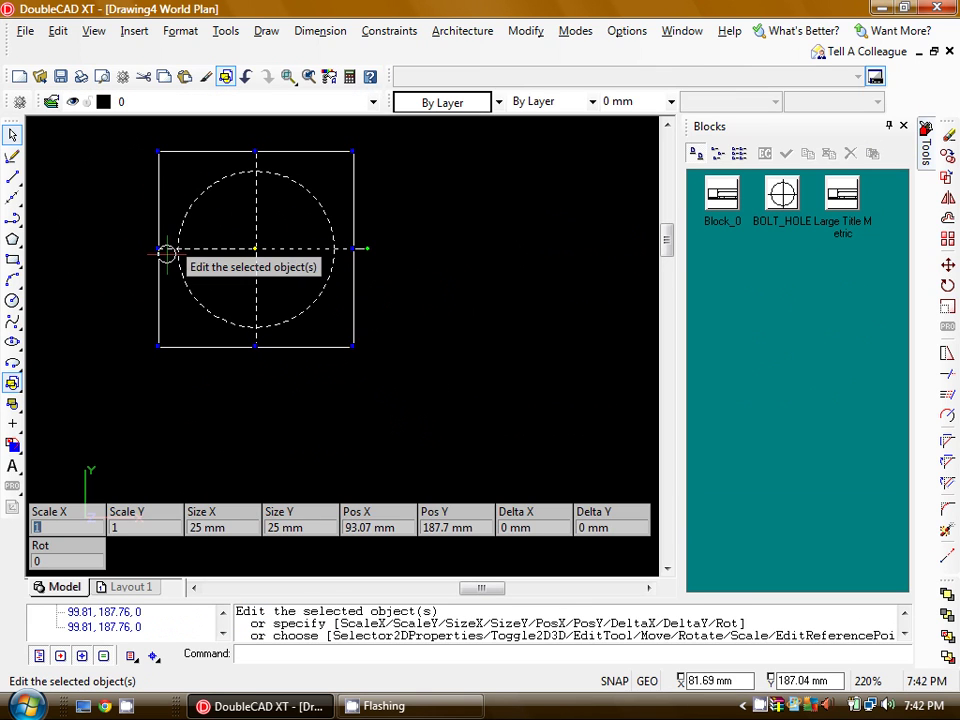
scroll(340, 305, down, 2)
key(Escape)
scroll(361, 311, down, 4)
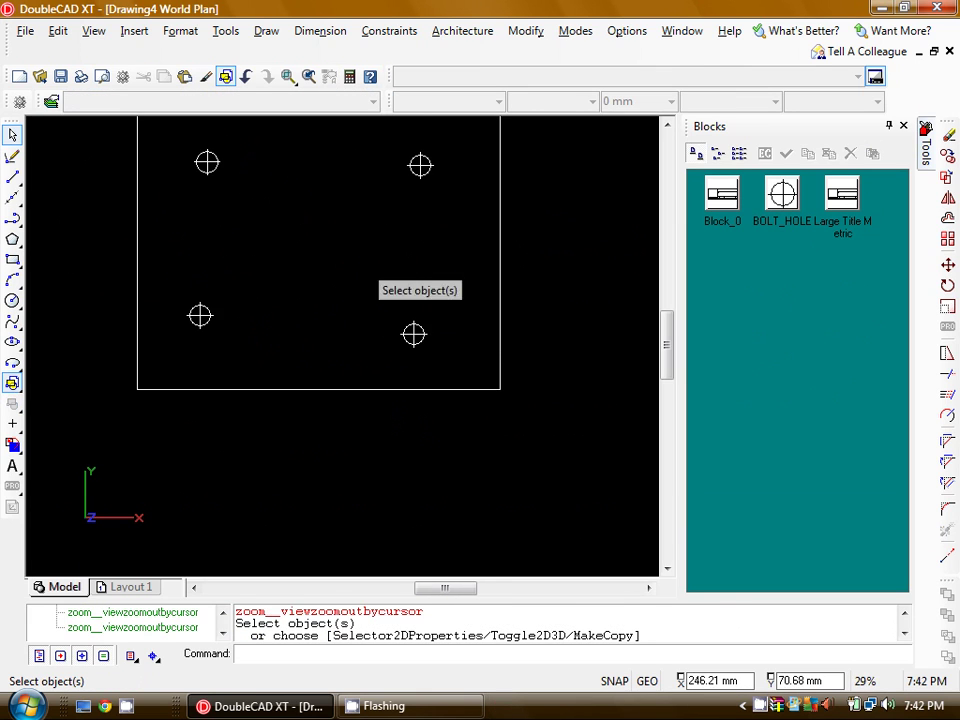
Step: Check the lower-right hole, recentre the plate, and pick the BOLT_HOLE block definition
click(435, 291)
click(381, 368)
scroll(398, 360, up, 1)
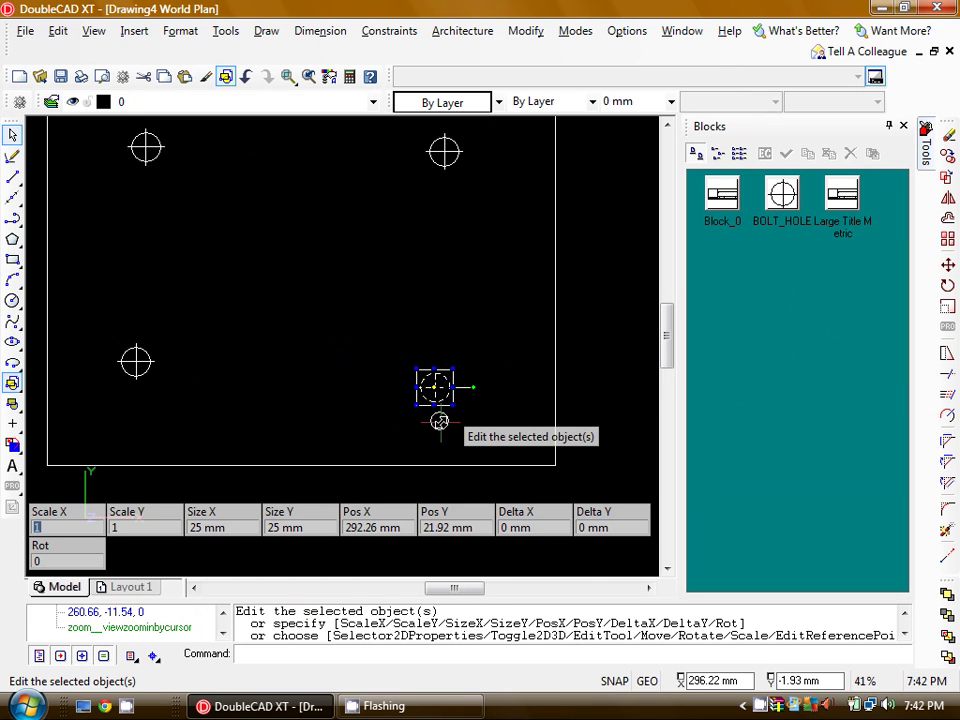
key(Escape)
middle_drag(420, 190, 497, 240)
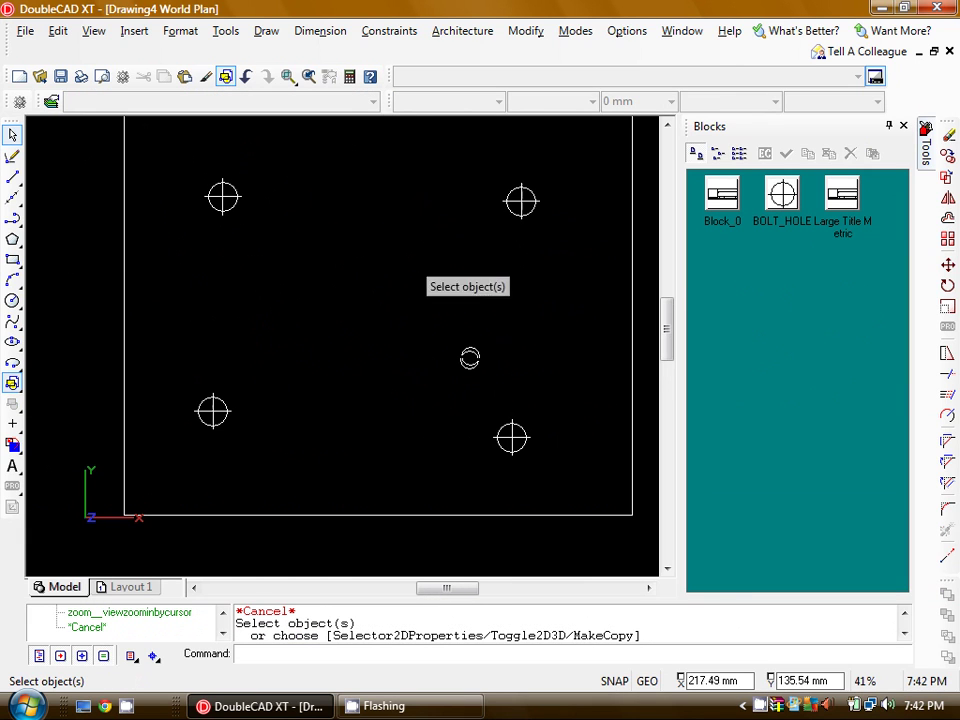
click(790, 203)
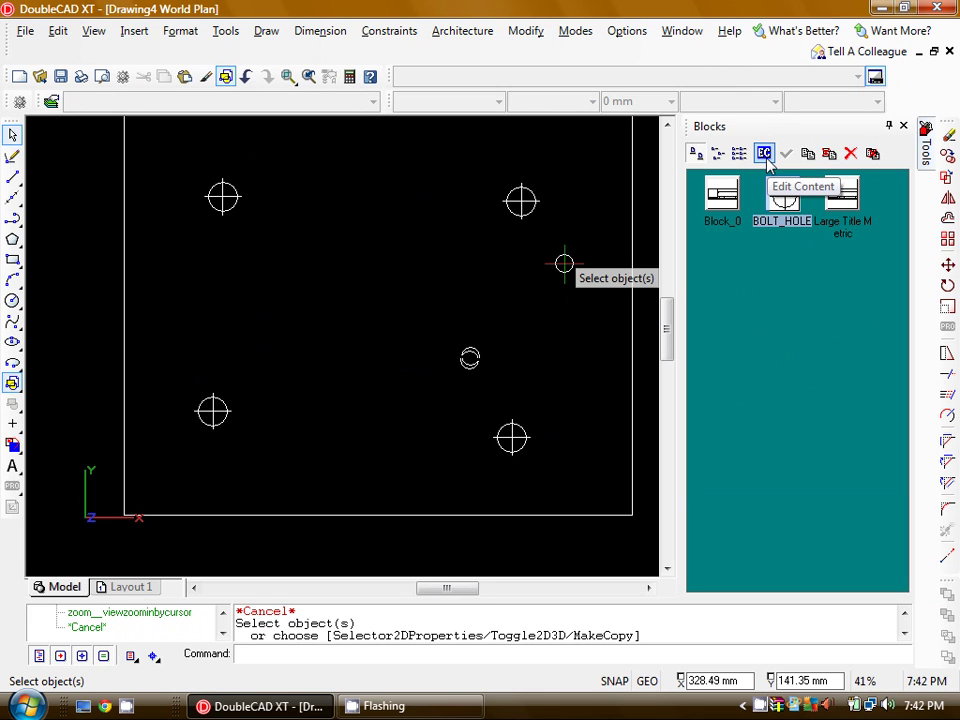
Step: Open the BOLT_HOLE block and scale its circle by 2, from 20 to 40 mm across
click(764, 153)
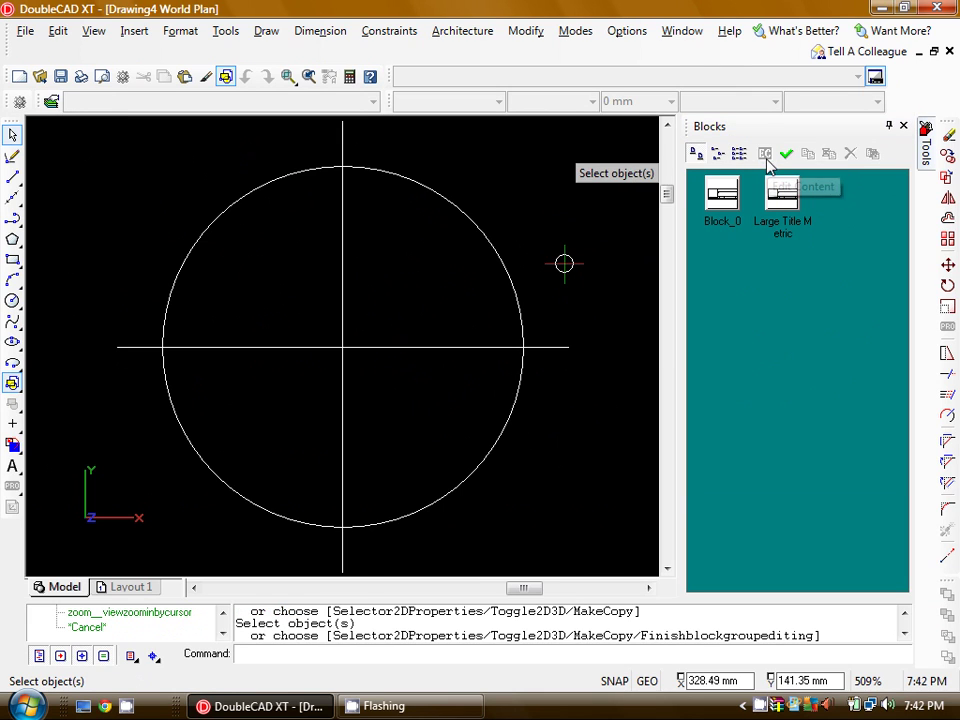
scroll(448, 355, down, 1)
scroll(450, 360, down, 2)
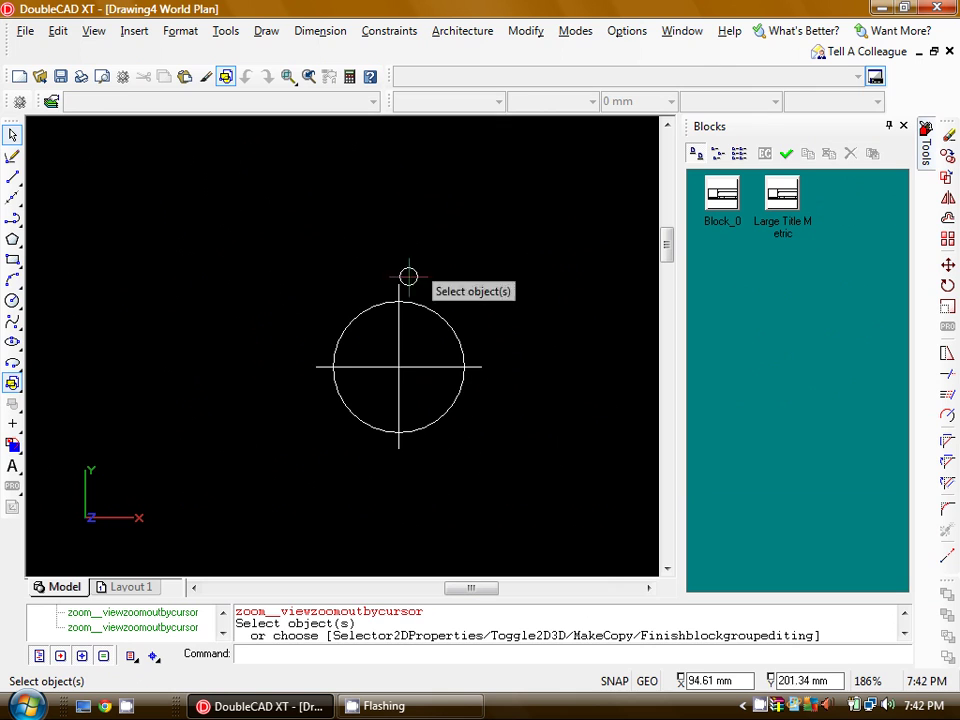
scroll(365, 395, up, 1)
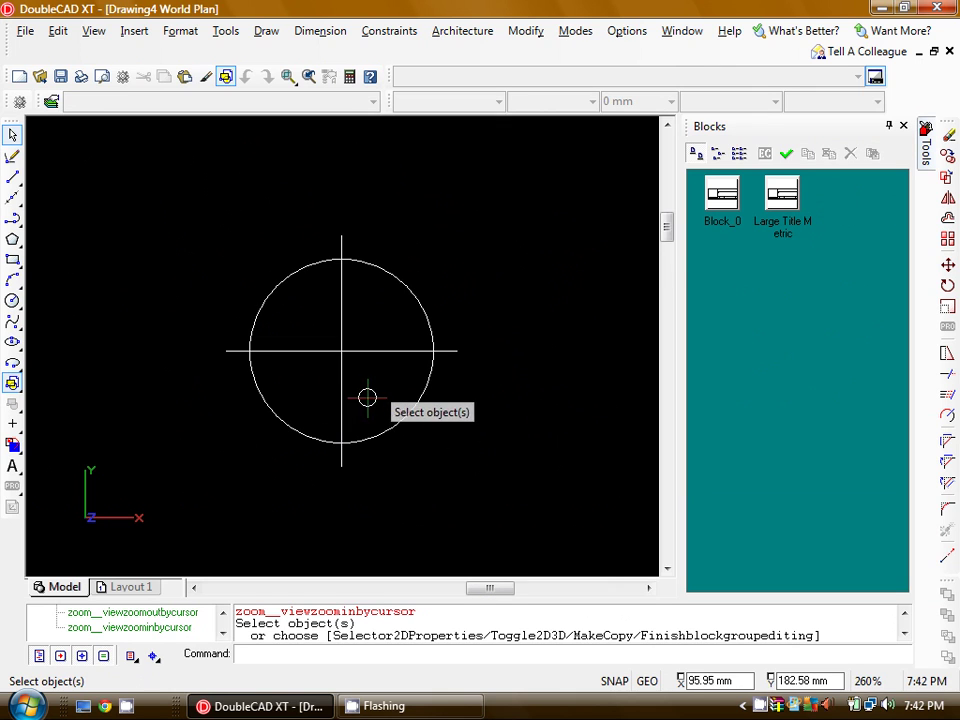
click(420, 405)
click(392, 349)
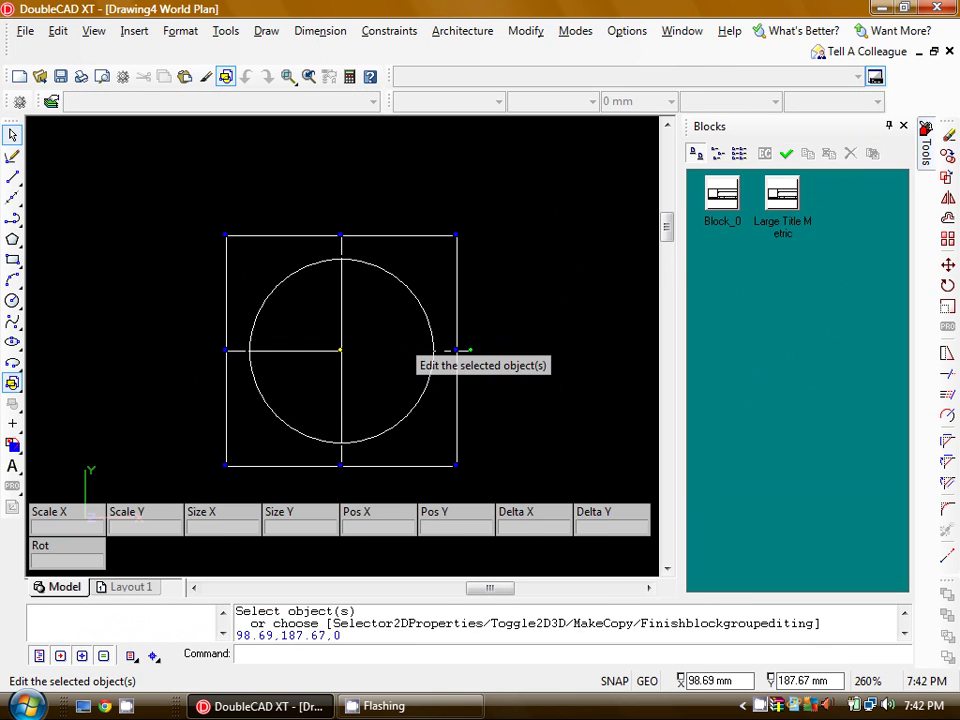
key(Escape)
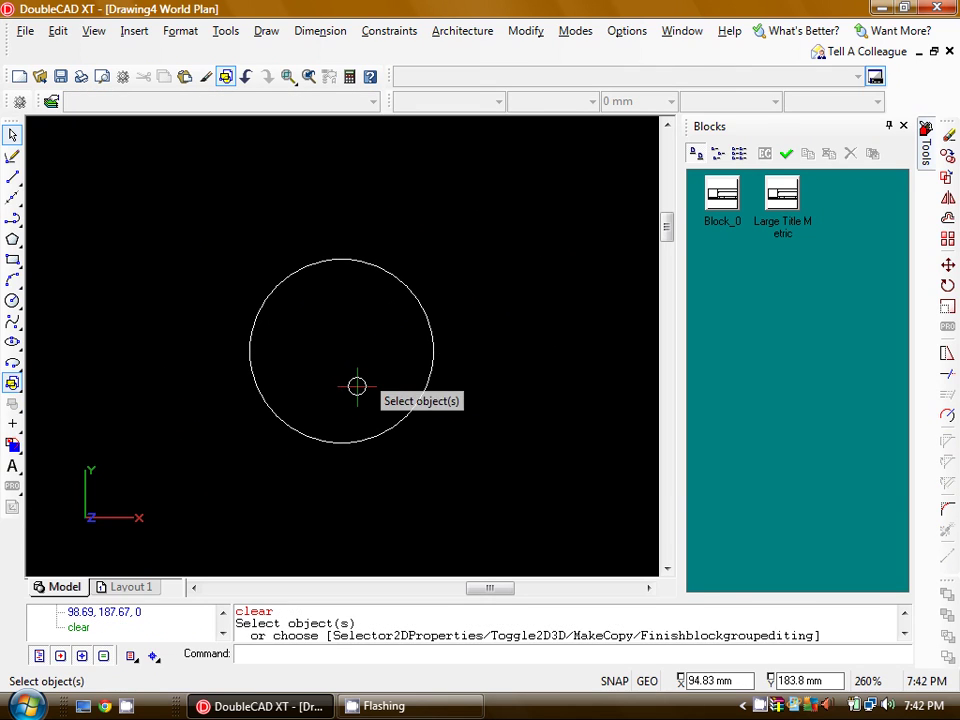
click(441, 370)
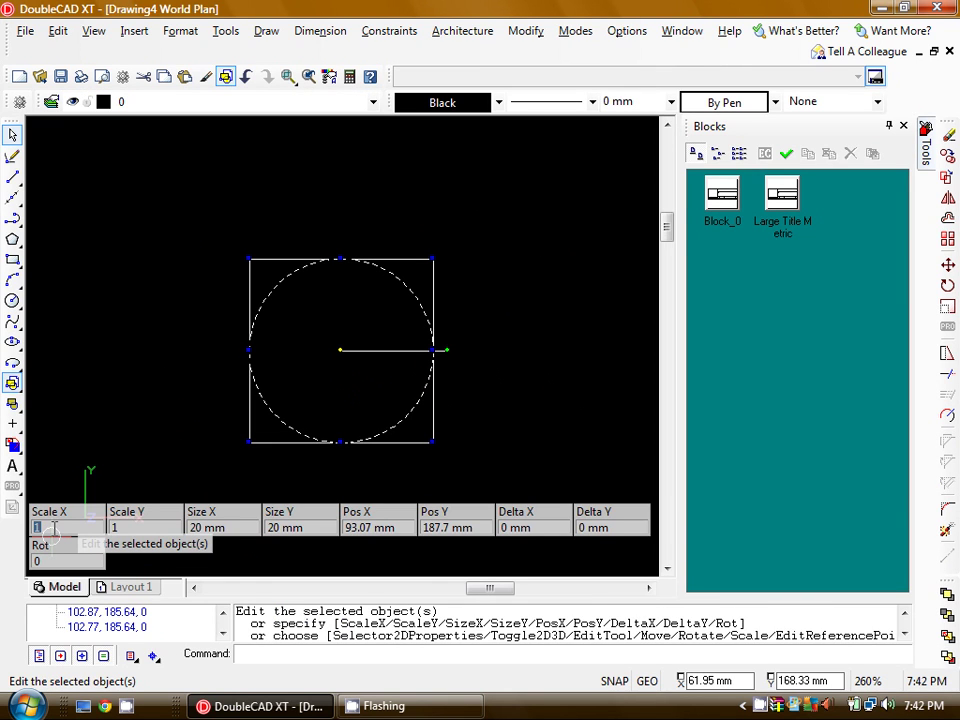
text(2)
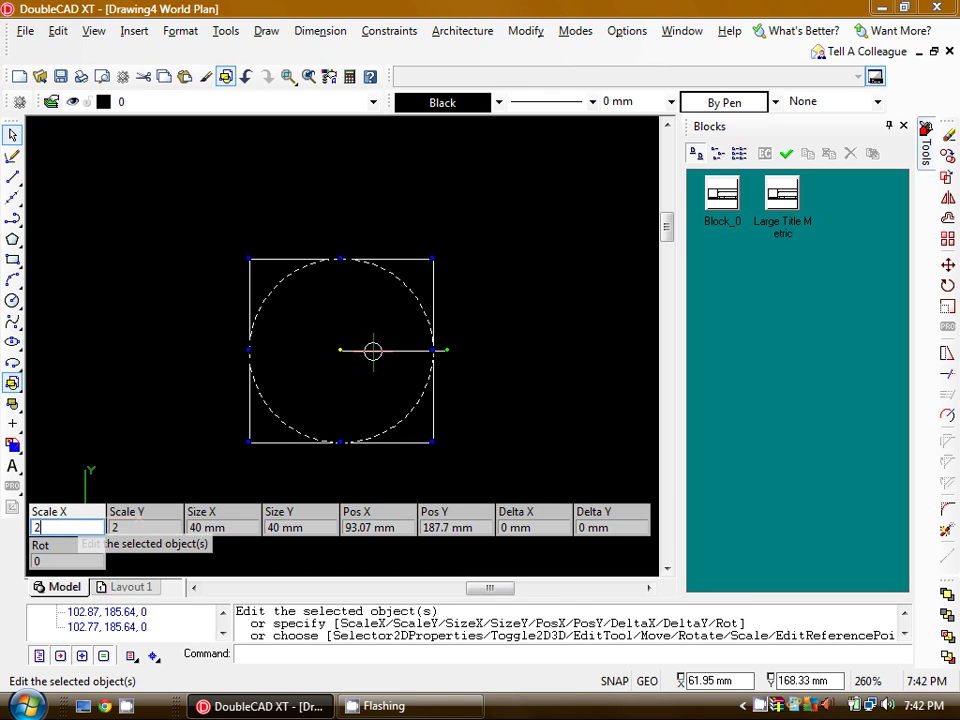
key(Return)
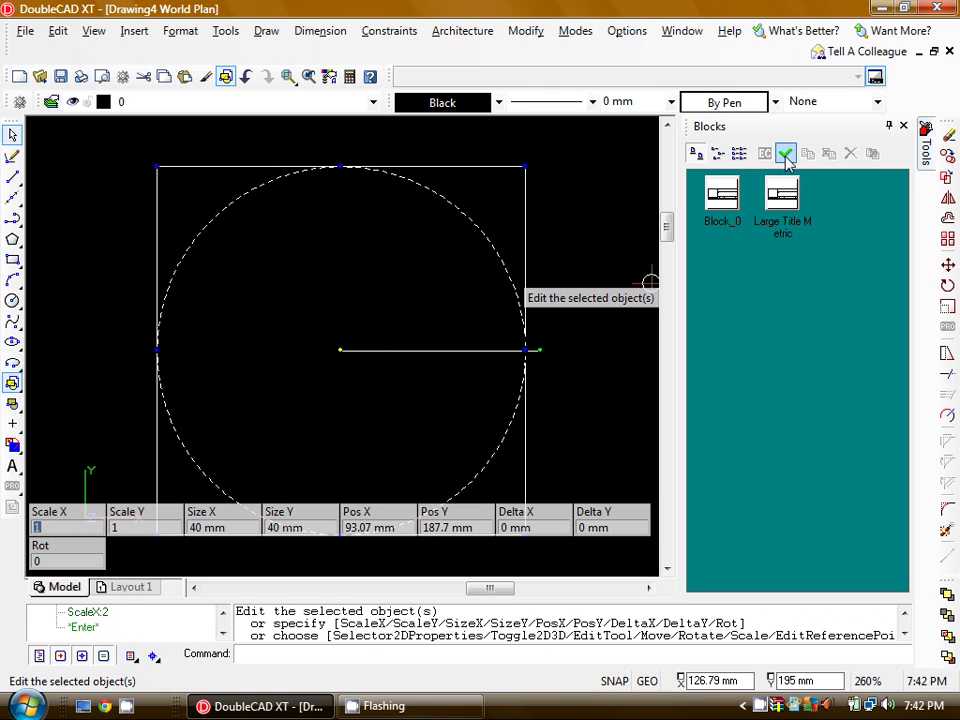
Step: Finish editing the BOLT_HOLE block and check the enlarged top-left hole
click(785, 153)
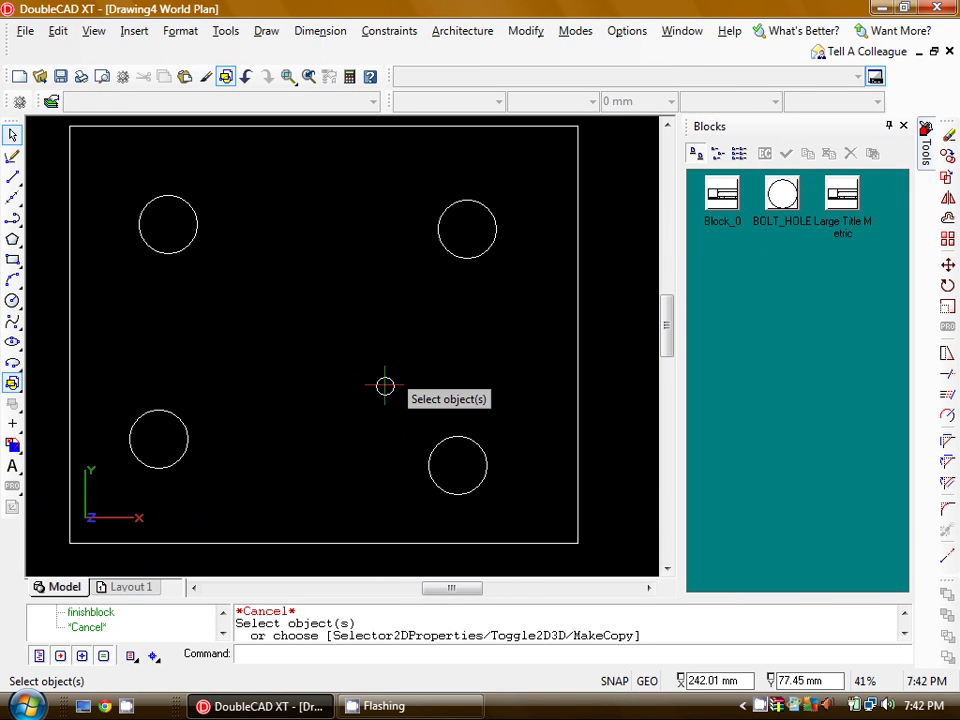
scroll(162, 181, up, 2)
click(161, 178)
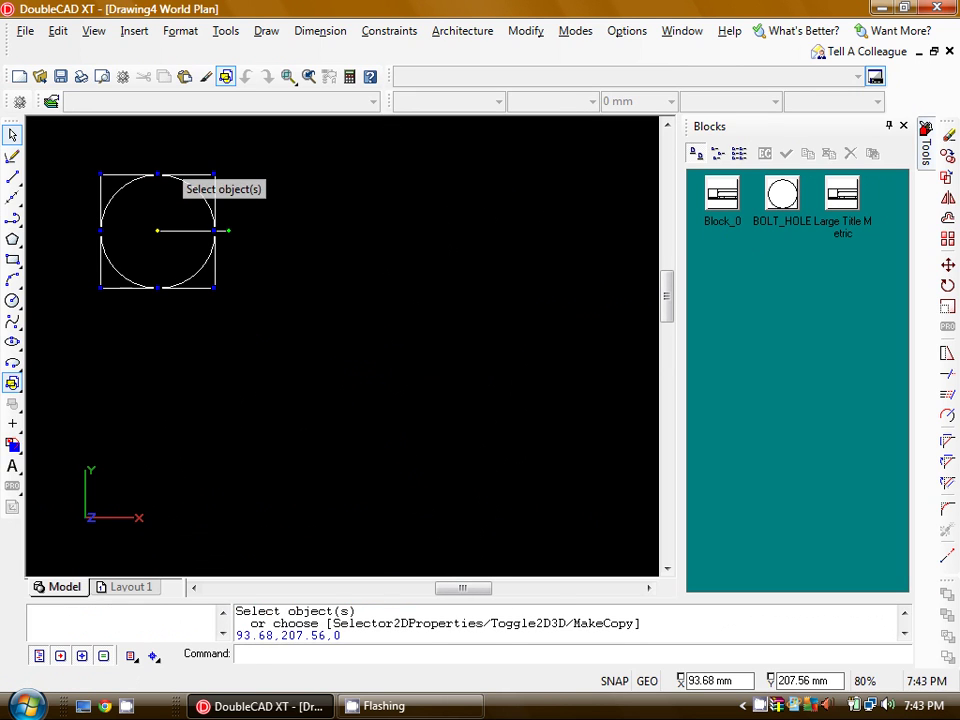
scroll(399, 272, down, 2)
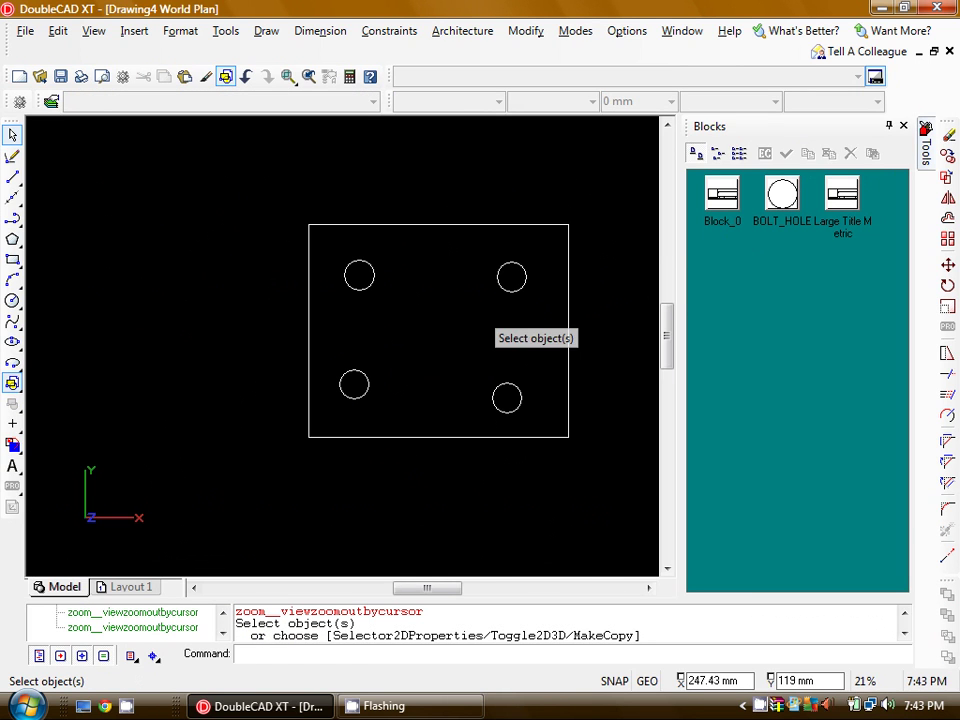
Step: Centre the view on the plate and window-select the rectangle with all its holes
scroll(548, 302, up, 1)
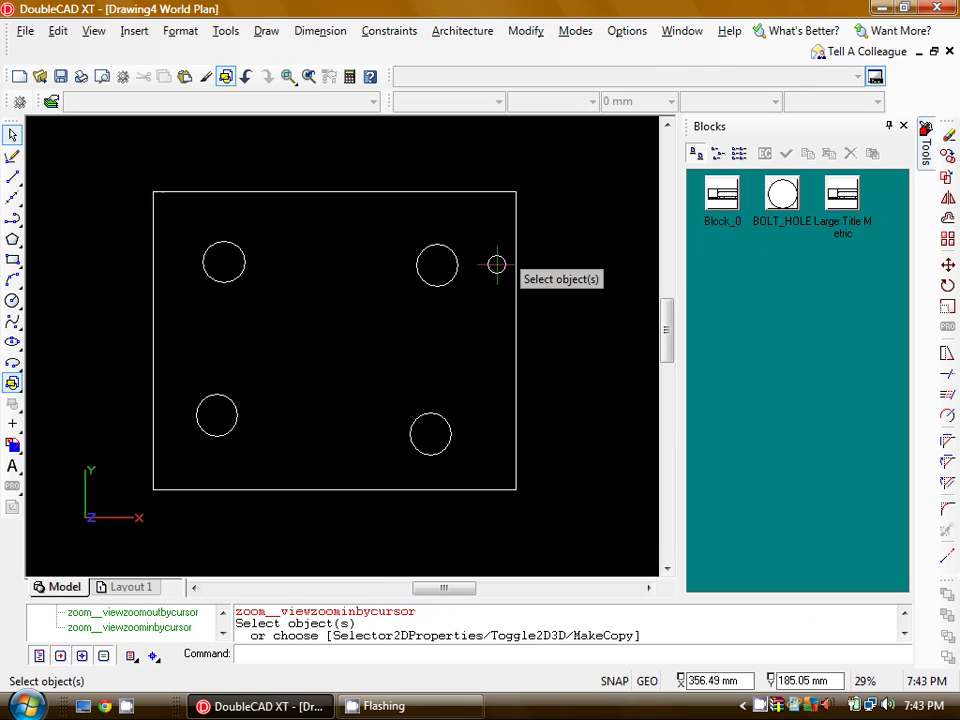
middle_drag(467, 252, 398, 236)
scroll(400, 240, down, 1)
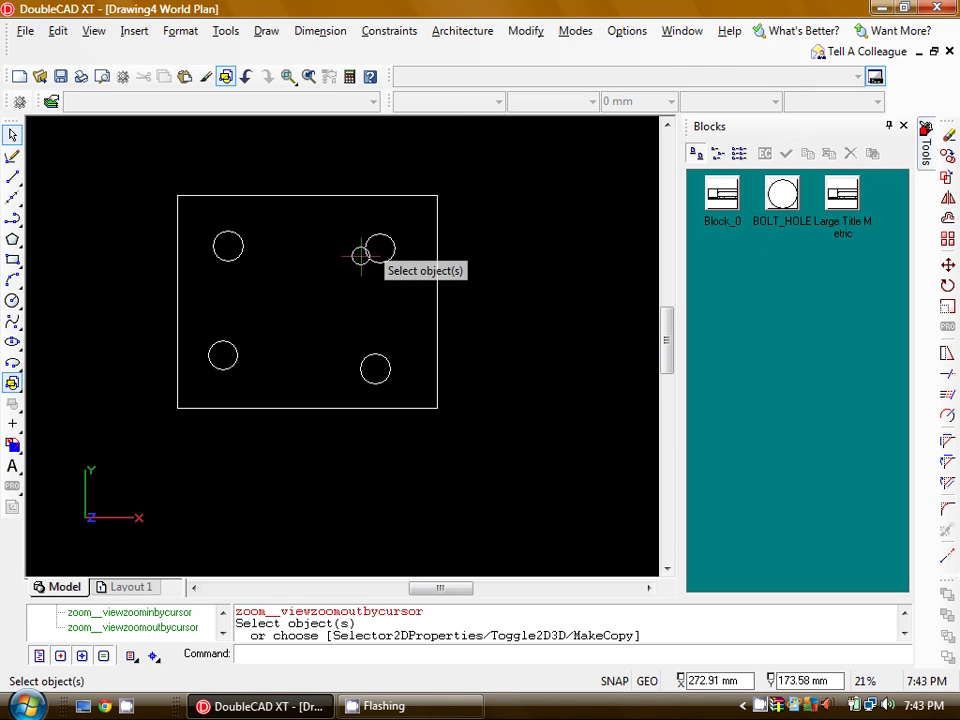
click(477, 146)
click(100, 462)
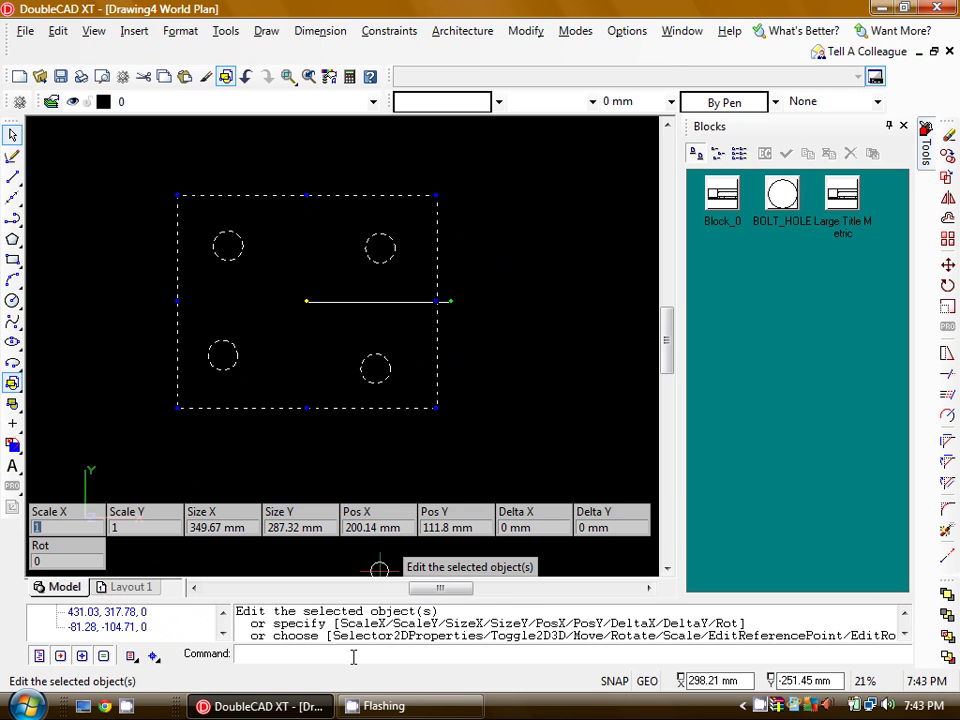
Step: Create a block named PLATE_WITH_HOLES from the selected plate and holes
key(Return)
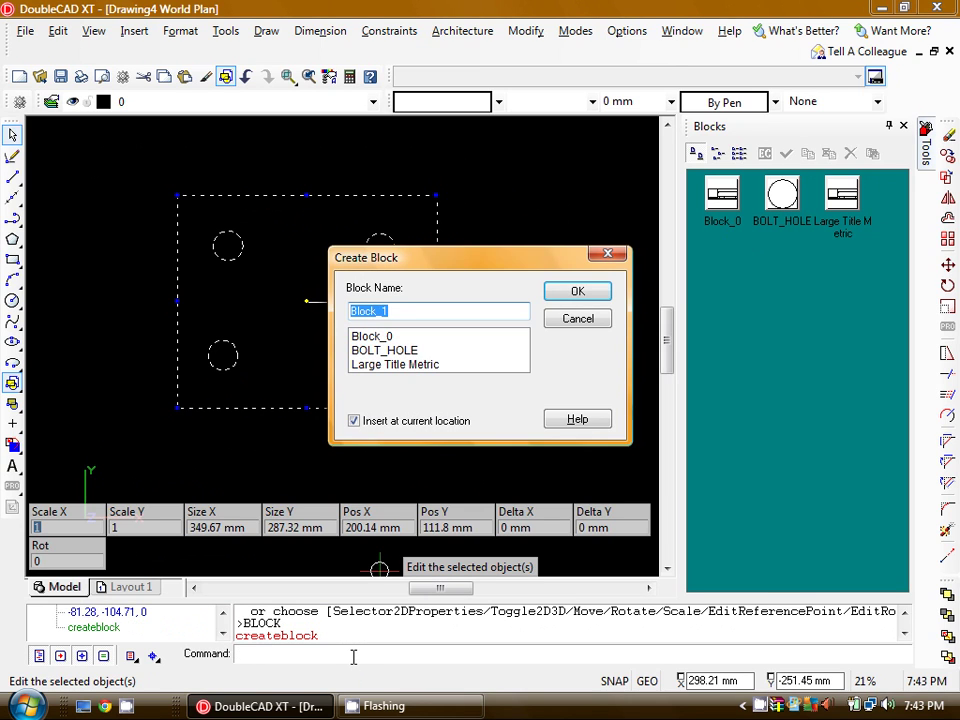
text(PLATE WITH HOLES)
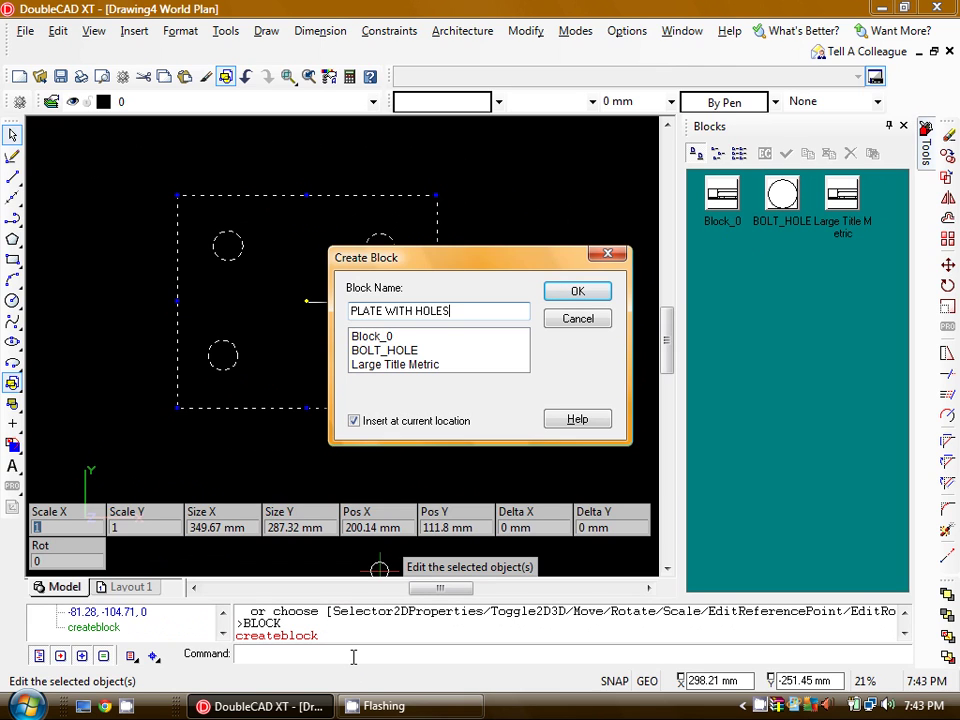
key(Return)
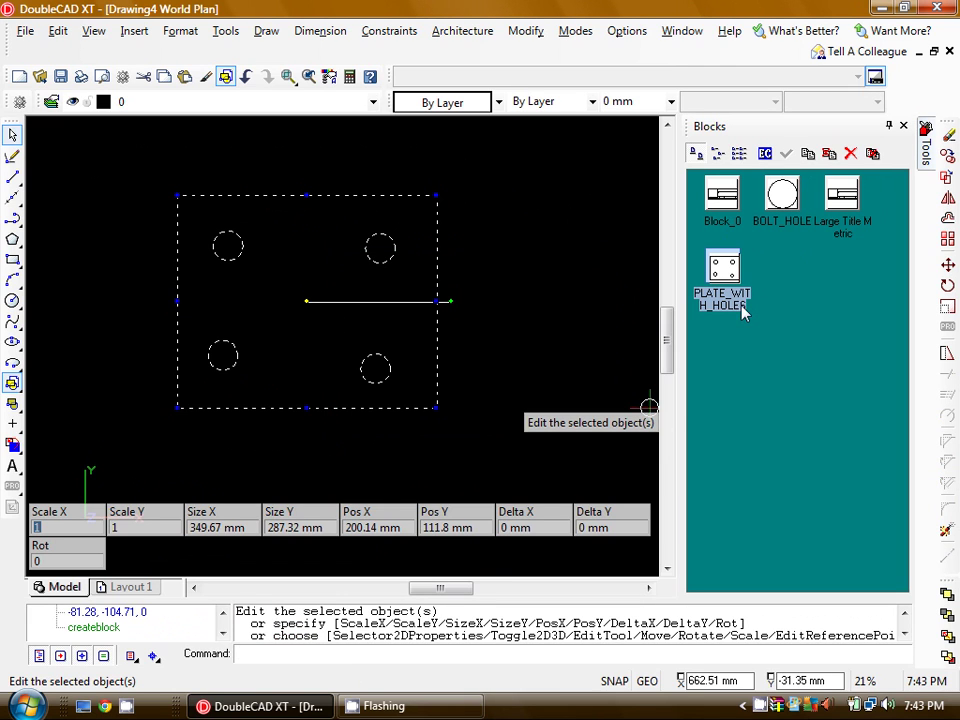
Step: Place PLATE_WITH_HOLES copies from the Blocks panel beside the original plate
scroll(287, 347, down, 1)
scroll(647, 296, down, 1)
drag(755, 272, 388, 324)
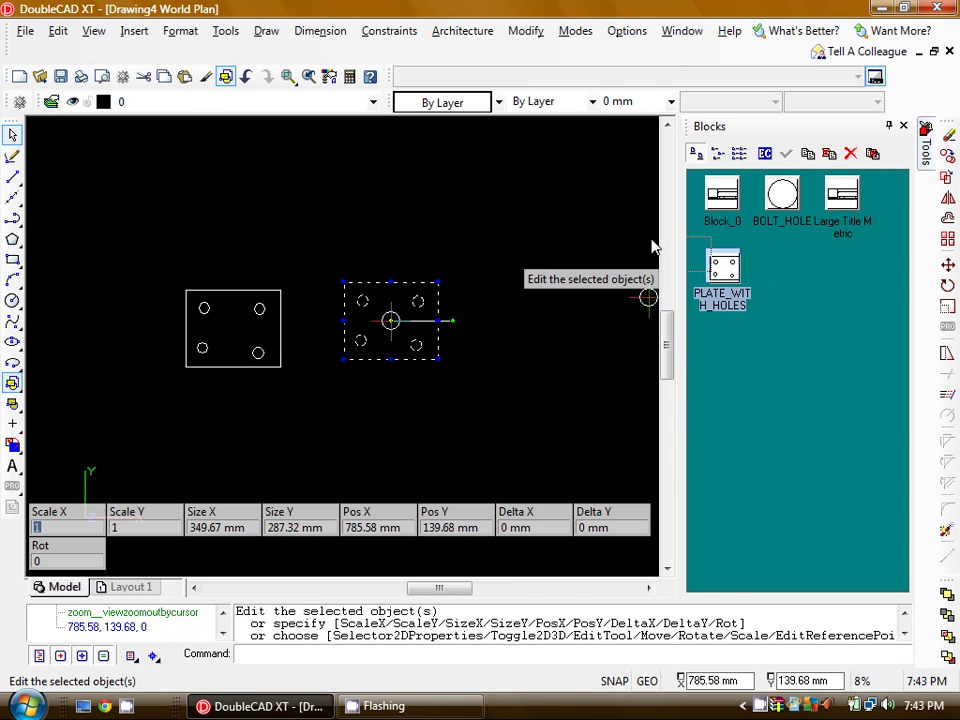
drag(722, 268, 417, 236)
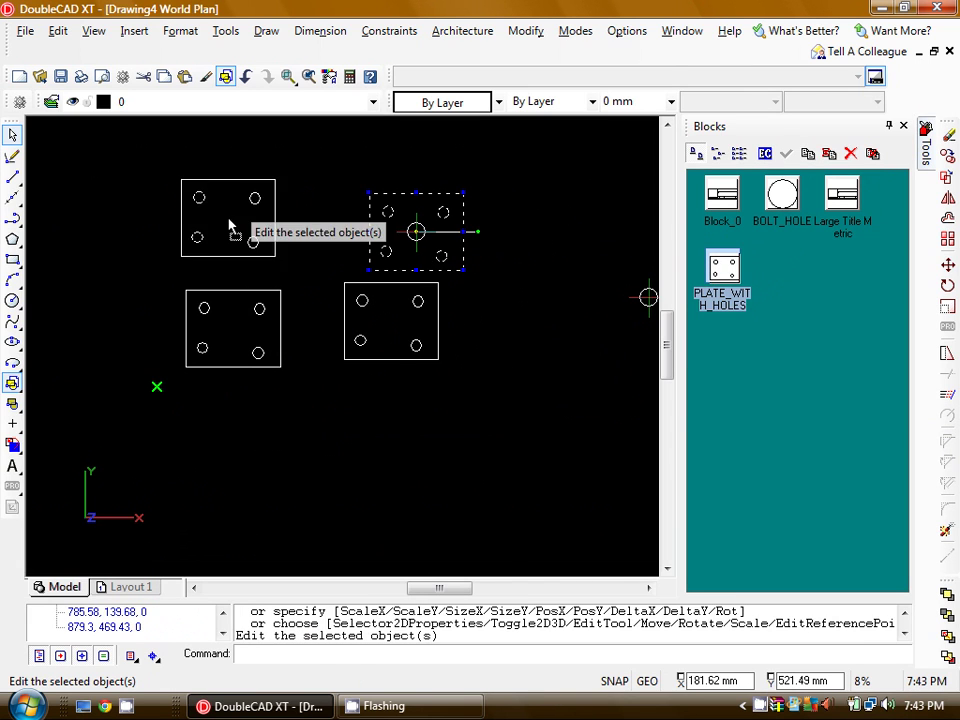
key(Escape)
click(783, 196)
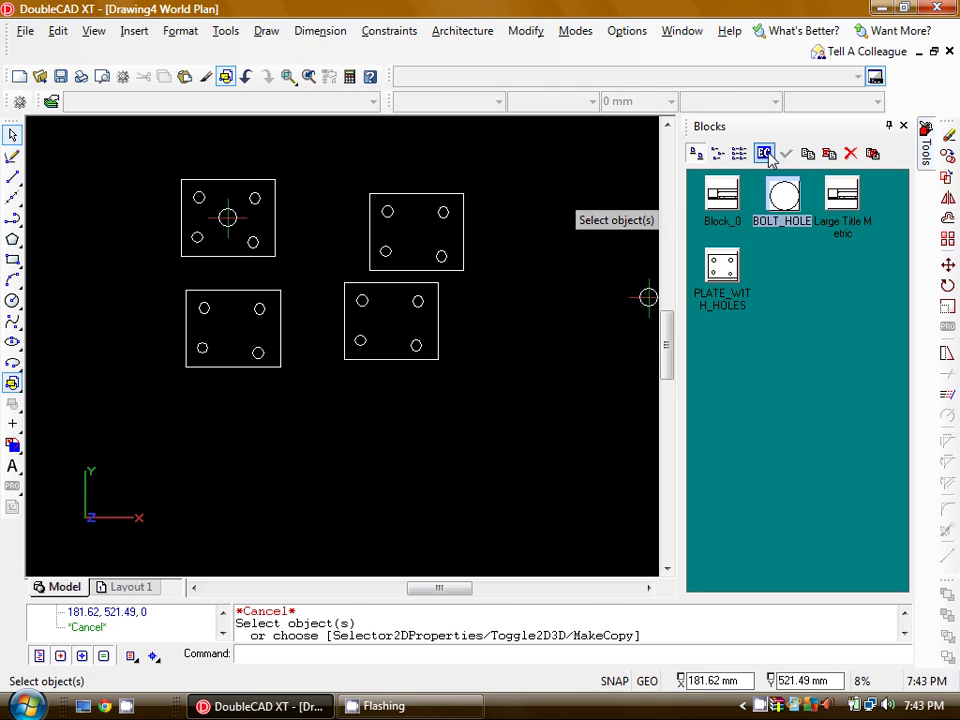
Step: Open BOLT_HOLE for editing and place a cross point at the circle centre
click(765, 154)
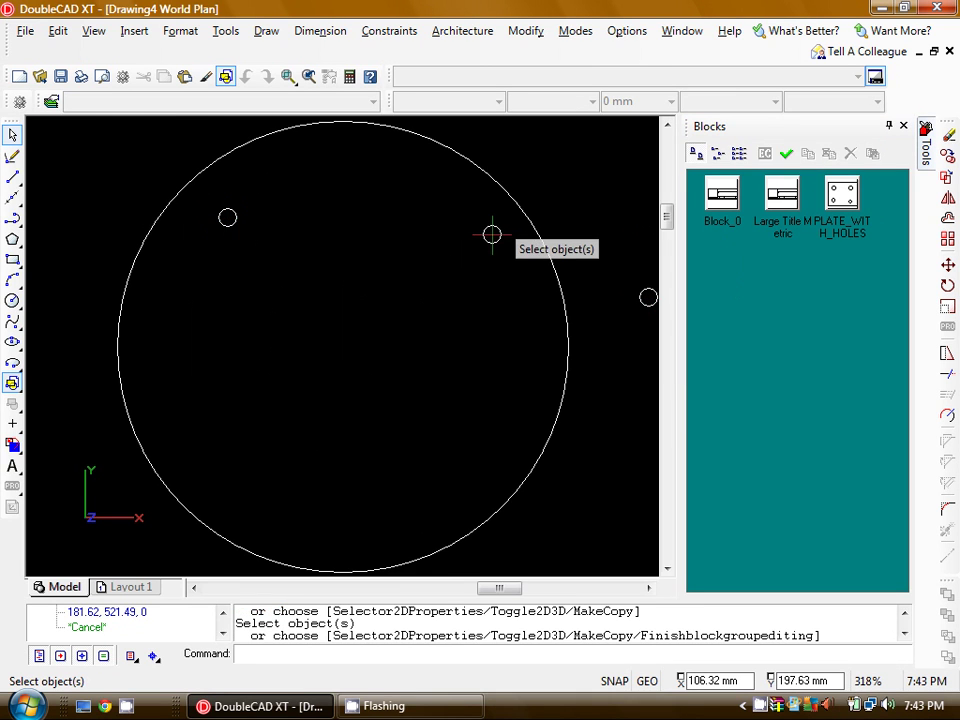
click(12, 425)
click(482, 438)
scroll(484, 437, down, 2)
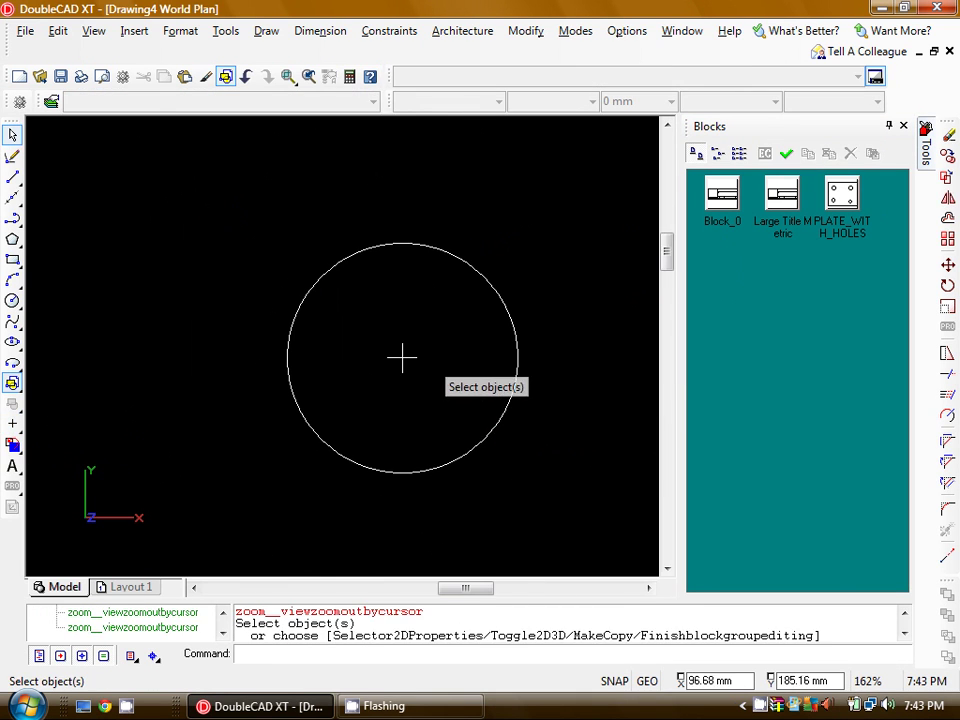
click(402, 357)
Step: Set the centre point's size from 5 mm to 50 mm and finish the block edit
click(402, 357)
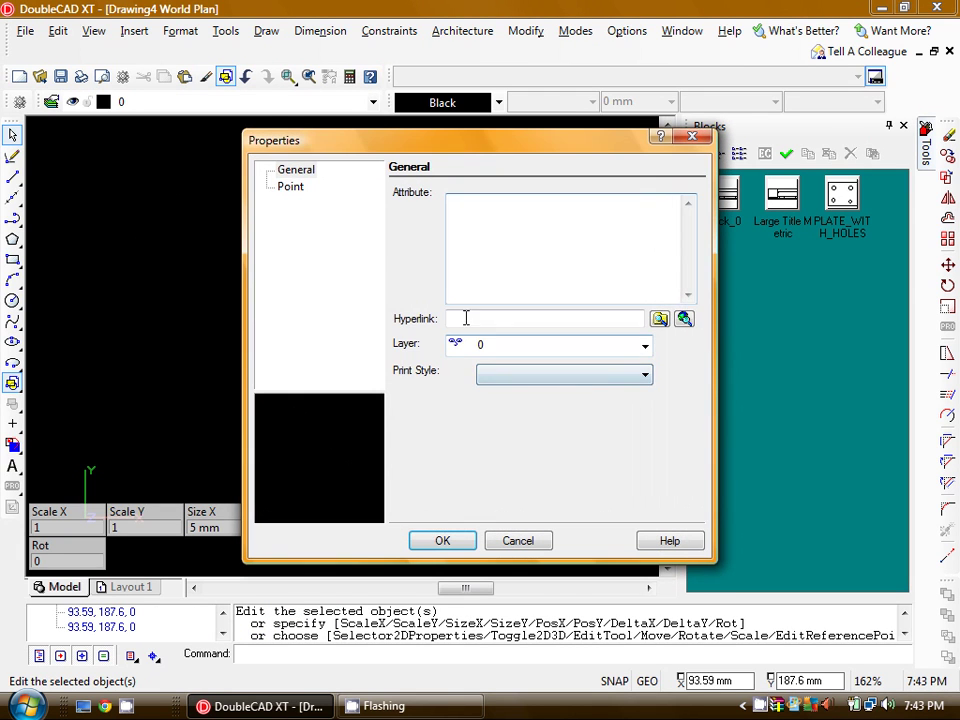
click(290, 186)
drag(538, 410, 422, 420)
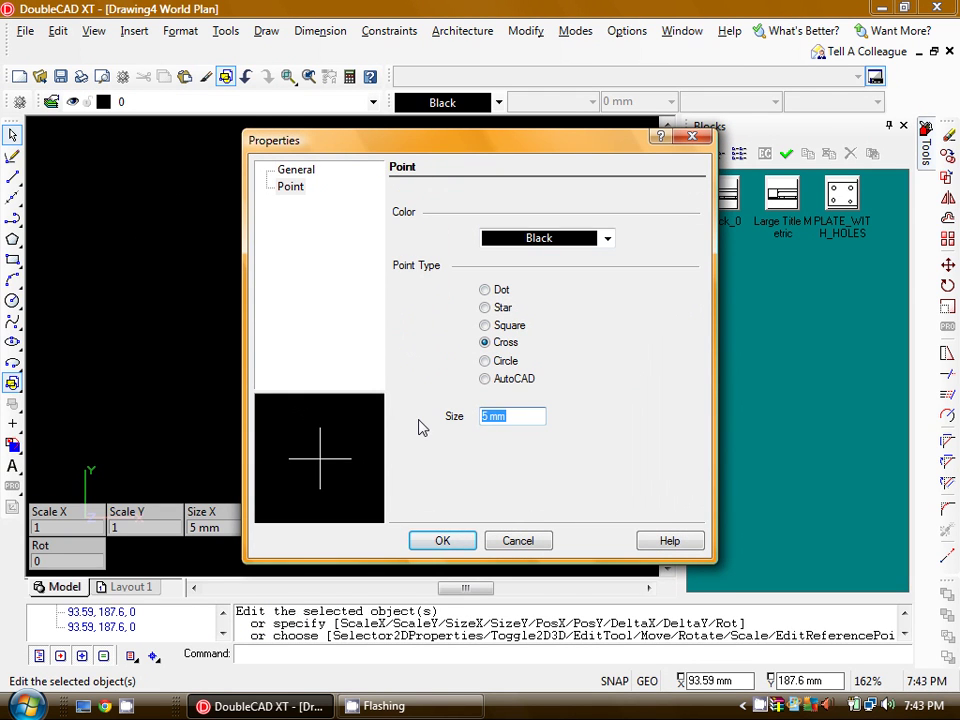
text(50)
key(Return)
key(Escape)
scroll(645, 228, down, 1)
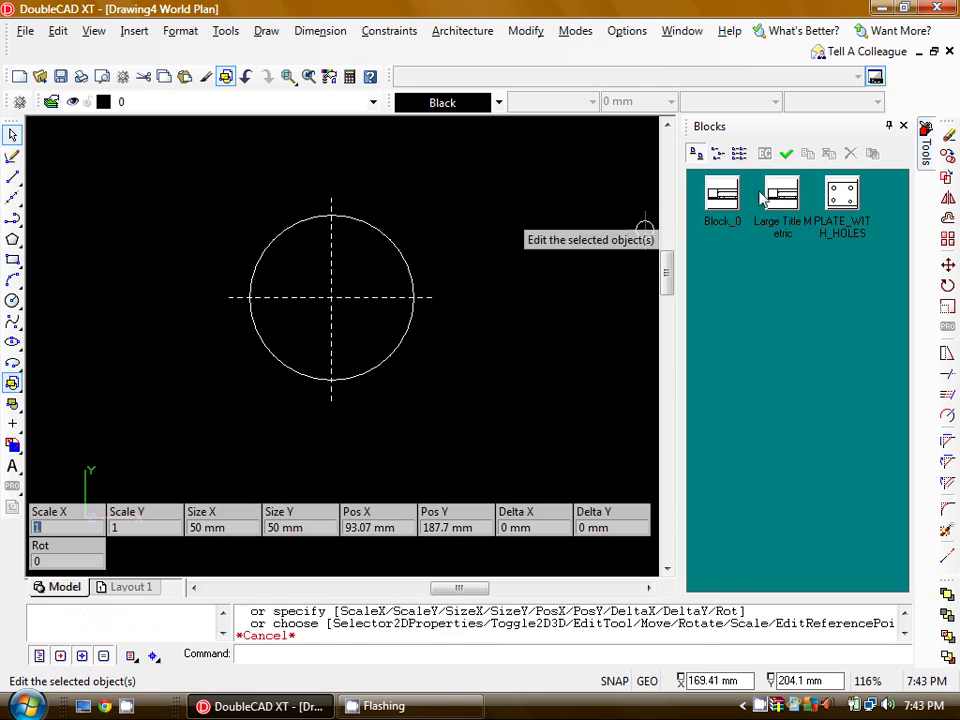
click(786, 154)
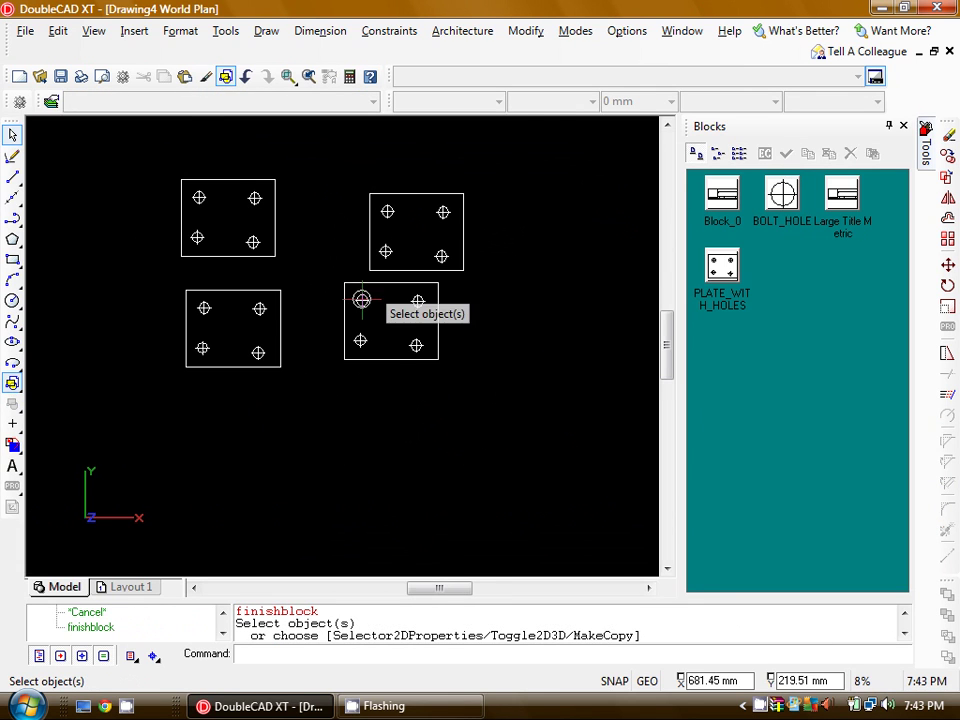
scroll(362, 299, up, 1)
scroll(349, 245, down, 1)
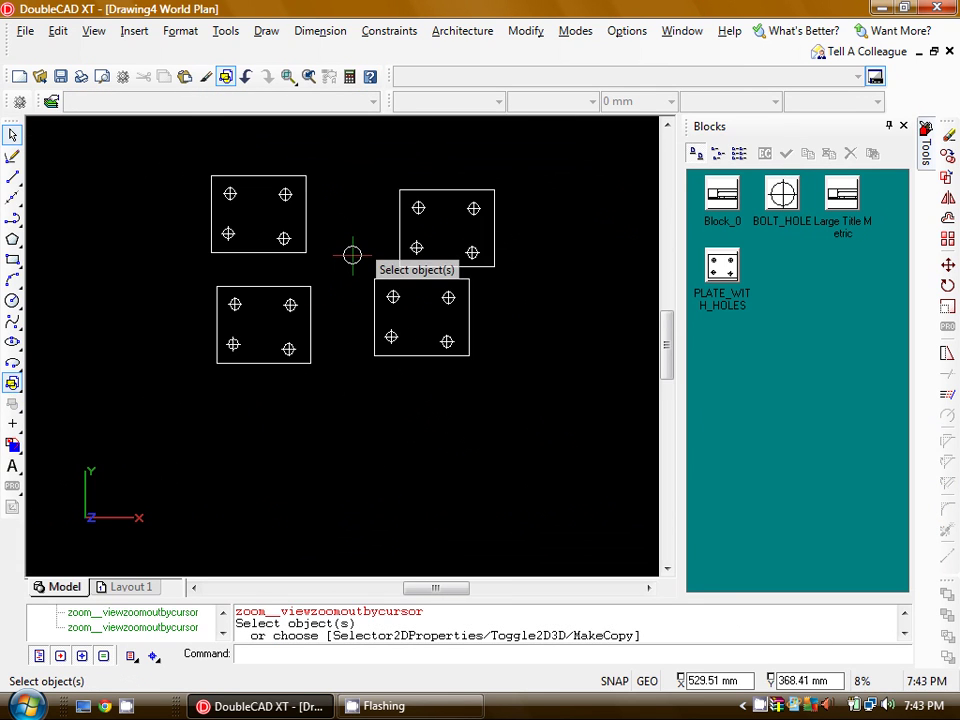
scroll(352, 255, up, 1)
click(288, 240)
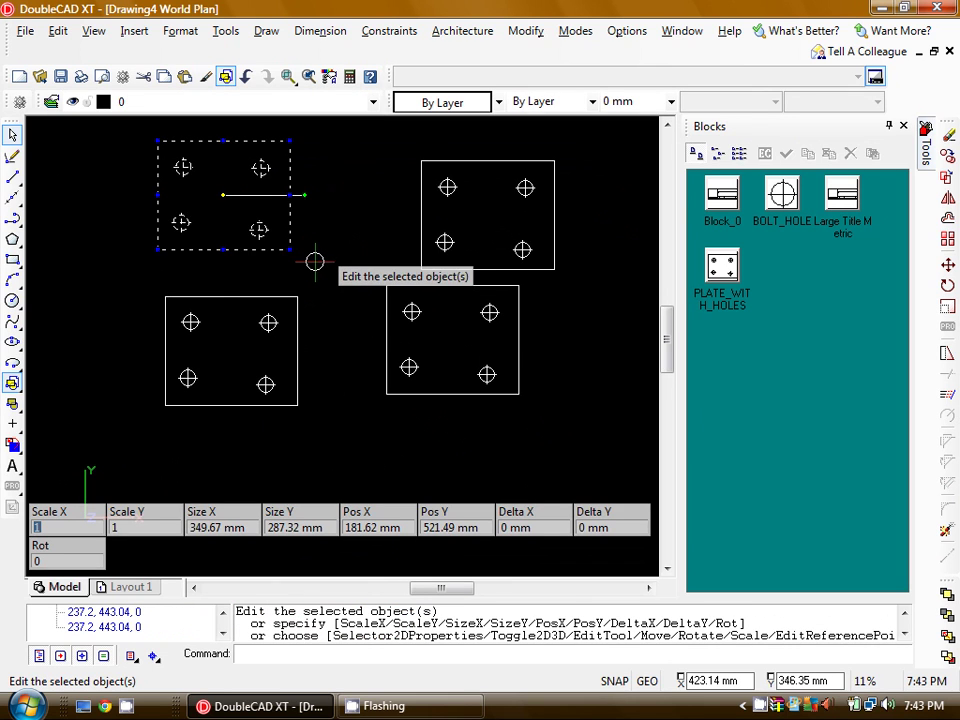
middle_drag(313, 261, 340, 319)
key(Escape)
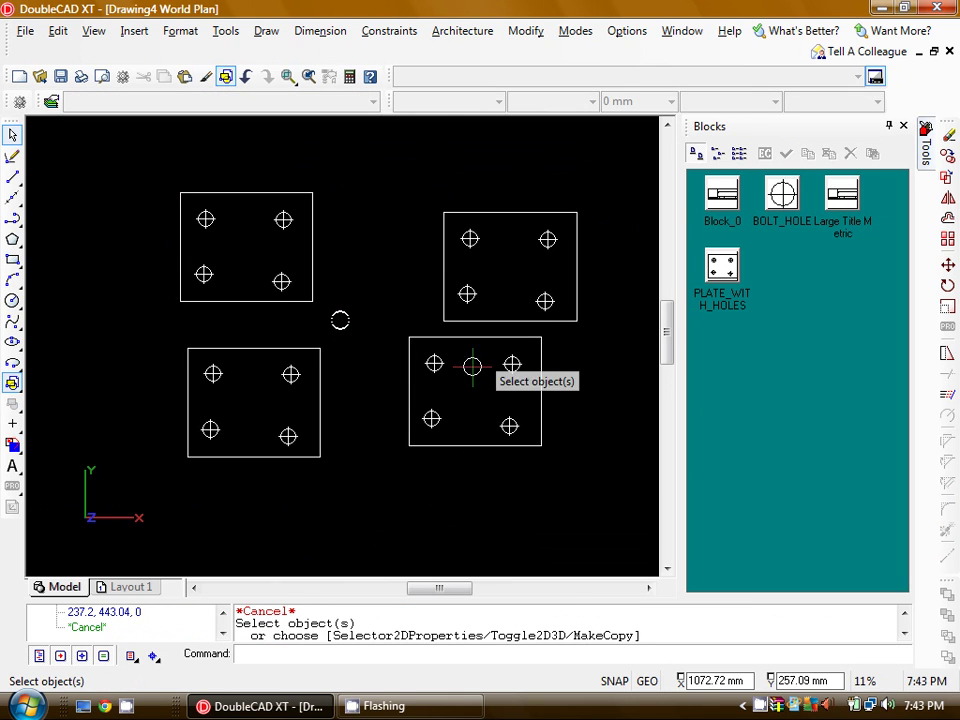